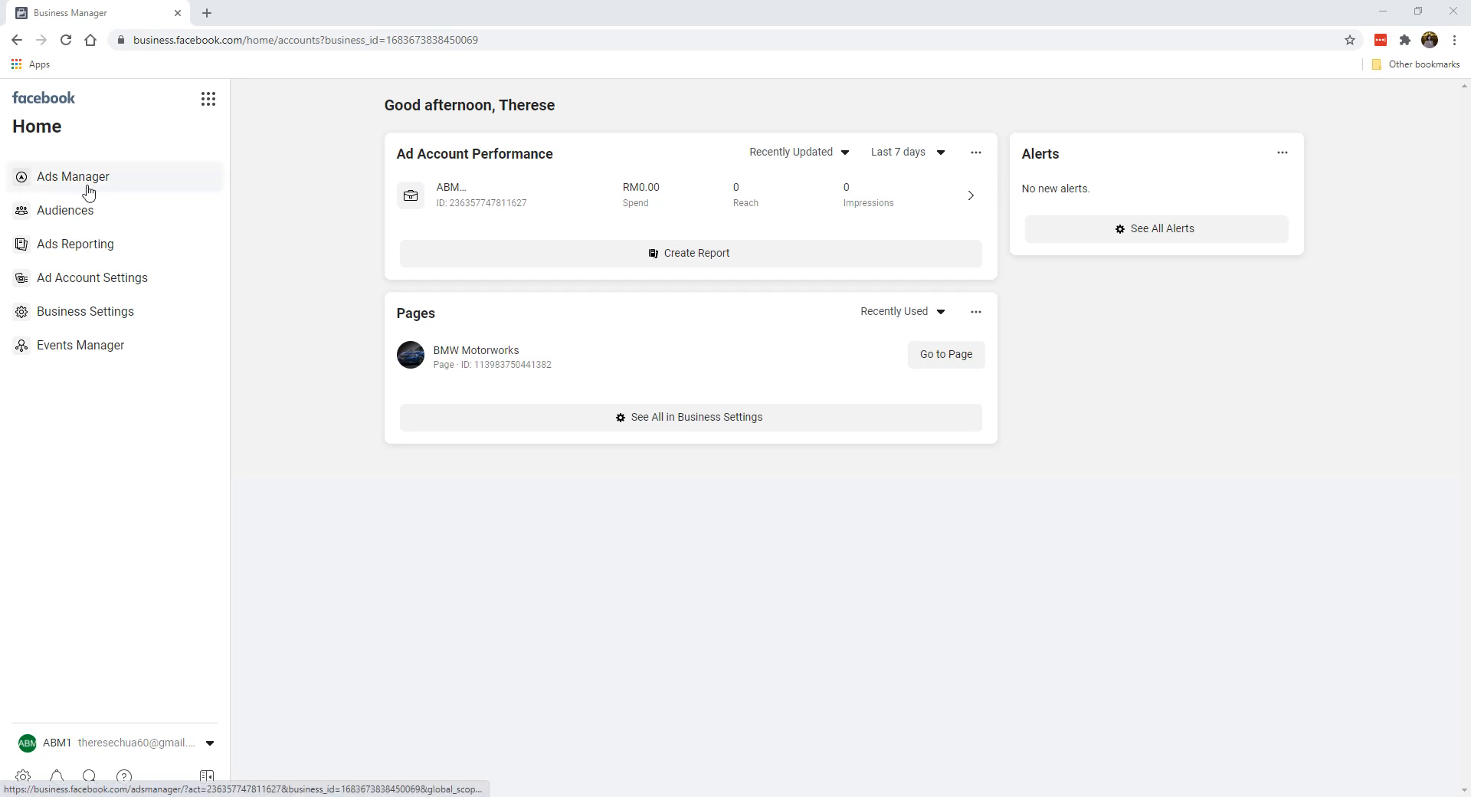
# - Open the ABM1 ad account in Ads Manager and open the column customization for the campaigns table
pyautogui.click(446, 199)
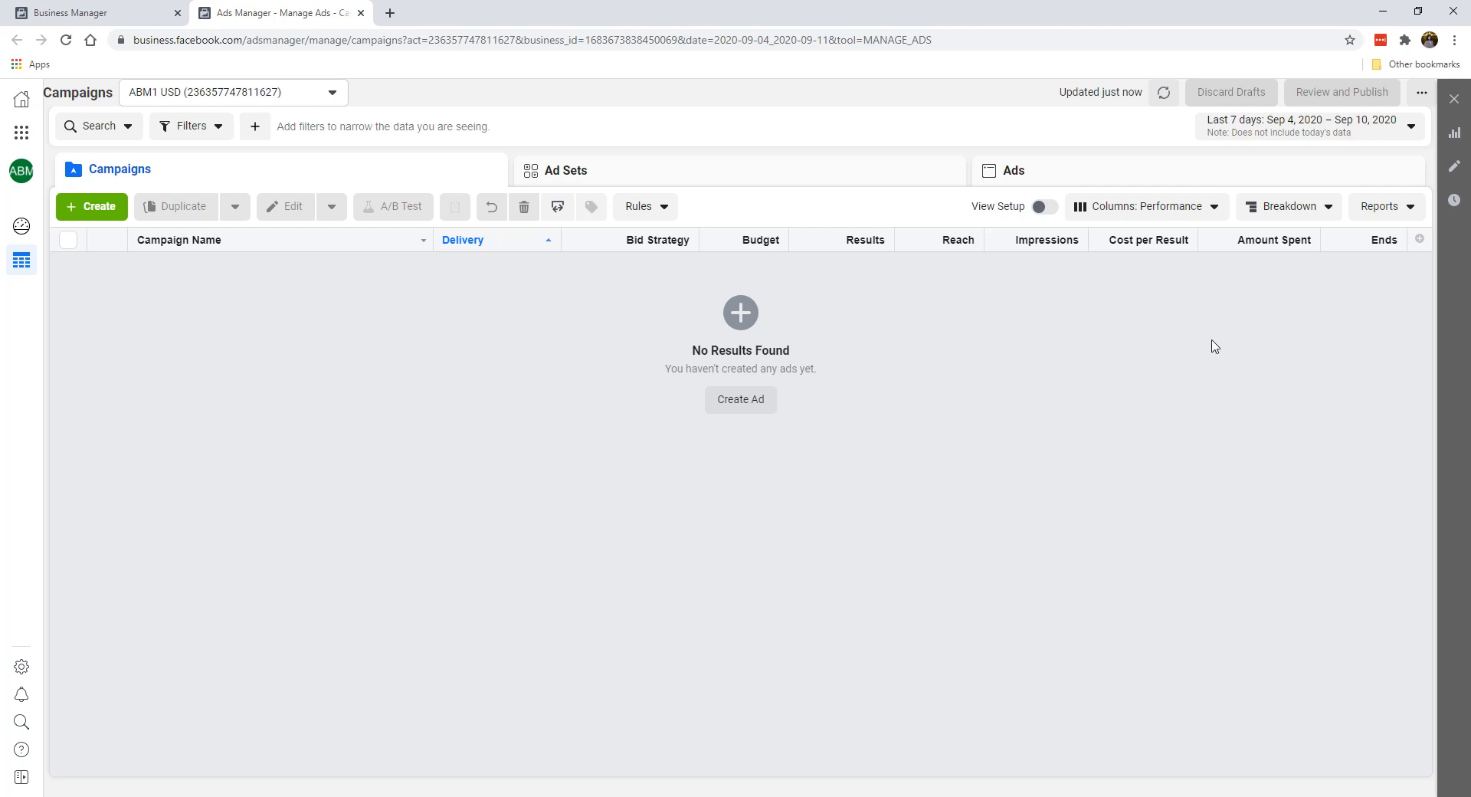
pyautogui.click(1143, 219)
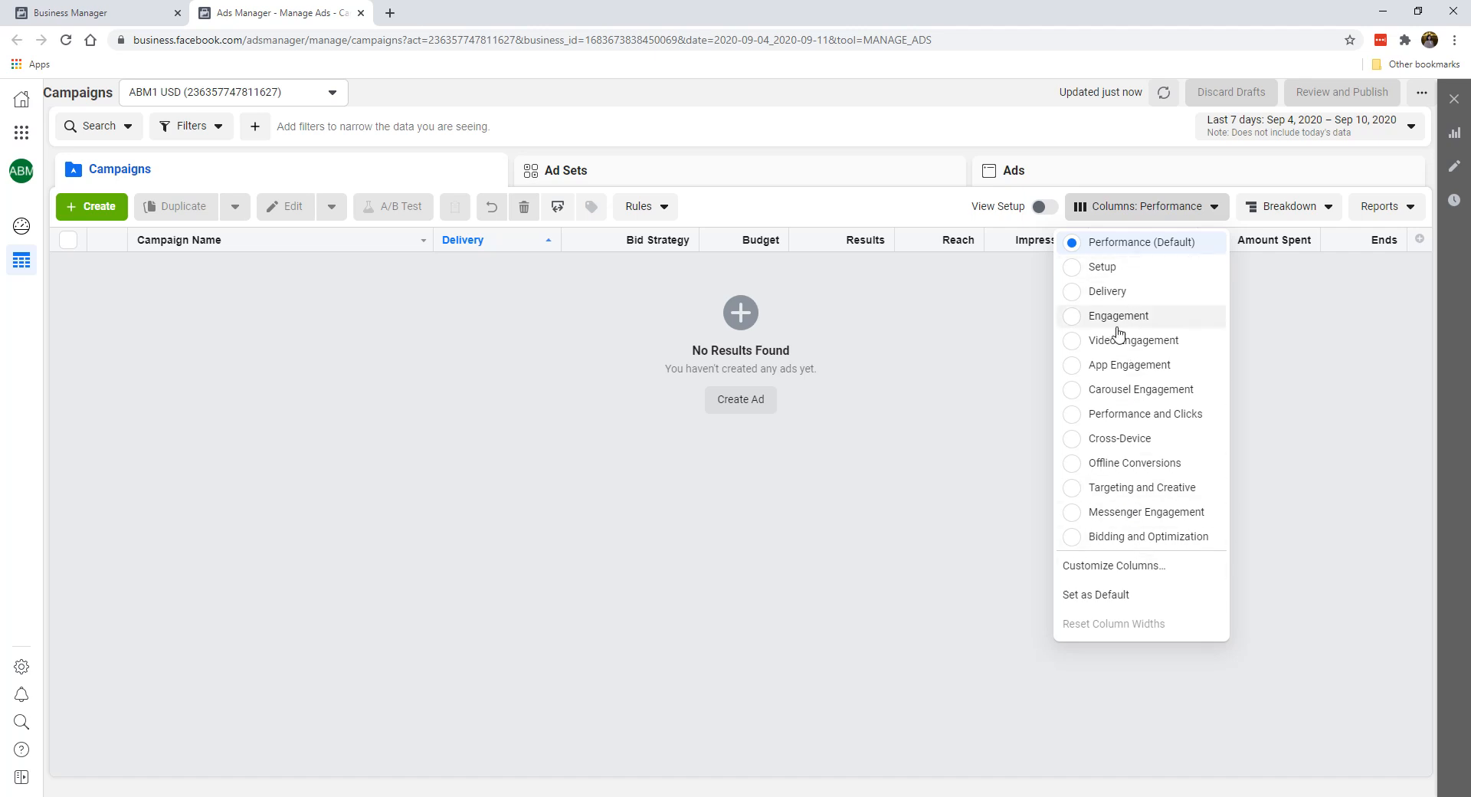
pyautogui.click(1134, 582)
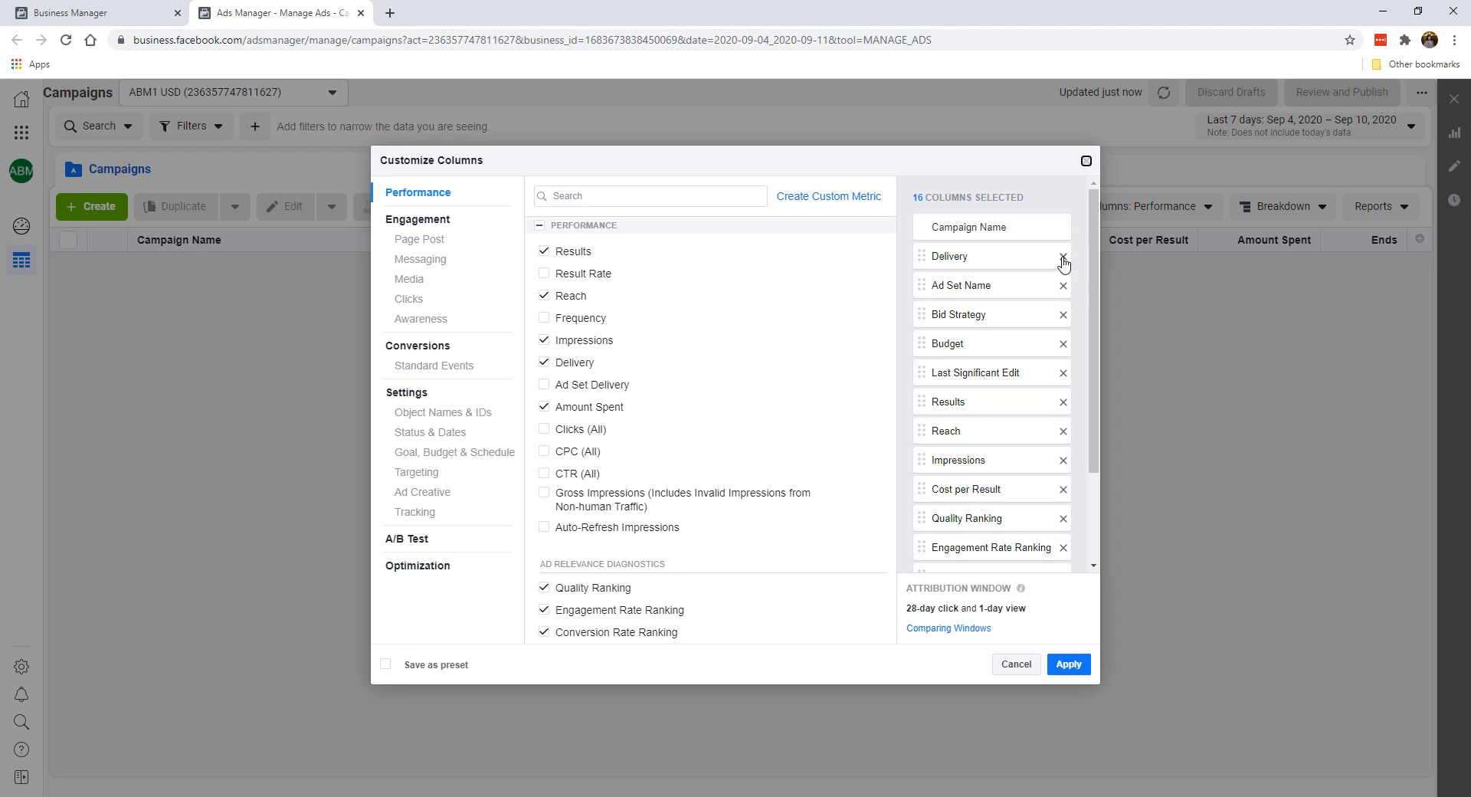
# - Remove every selected column from the campaigns table layout except Campaign Name
pyautogui.moveTo(878, 308)
pyautogui.click(1064, 259)
pyautogui.click(1063, 258)
pyautogui.click(1064, 258)
pyautogui.click(1064, 258)
pyautogui.click(1064, 258)
pyautogui.click(1074, 258)
pyautogui.click(1076, 259)
pyautogui.click(1076, 259)
pyautogui.click(1076, 259)
pyautogui.click(1076, 259)
pyautogui.click(1076, 259)
pyautogui.click(1077, 258)
pyautogui.click(1076, 259)
pyautogui.click(1076, 259)
pyautogui.click(1076, 259)
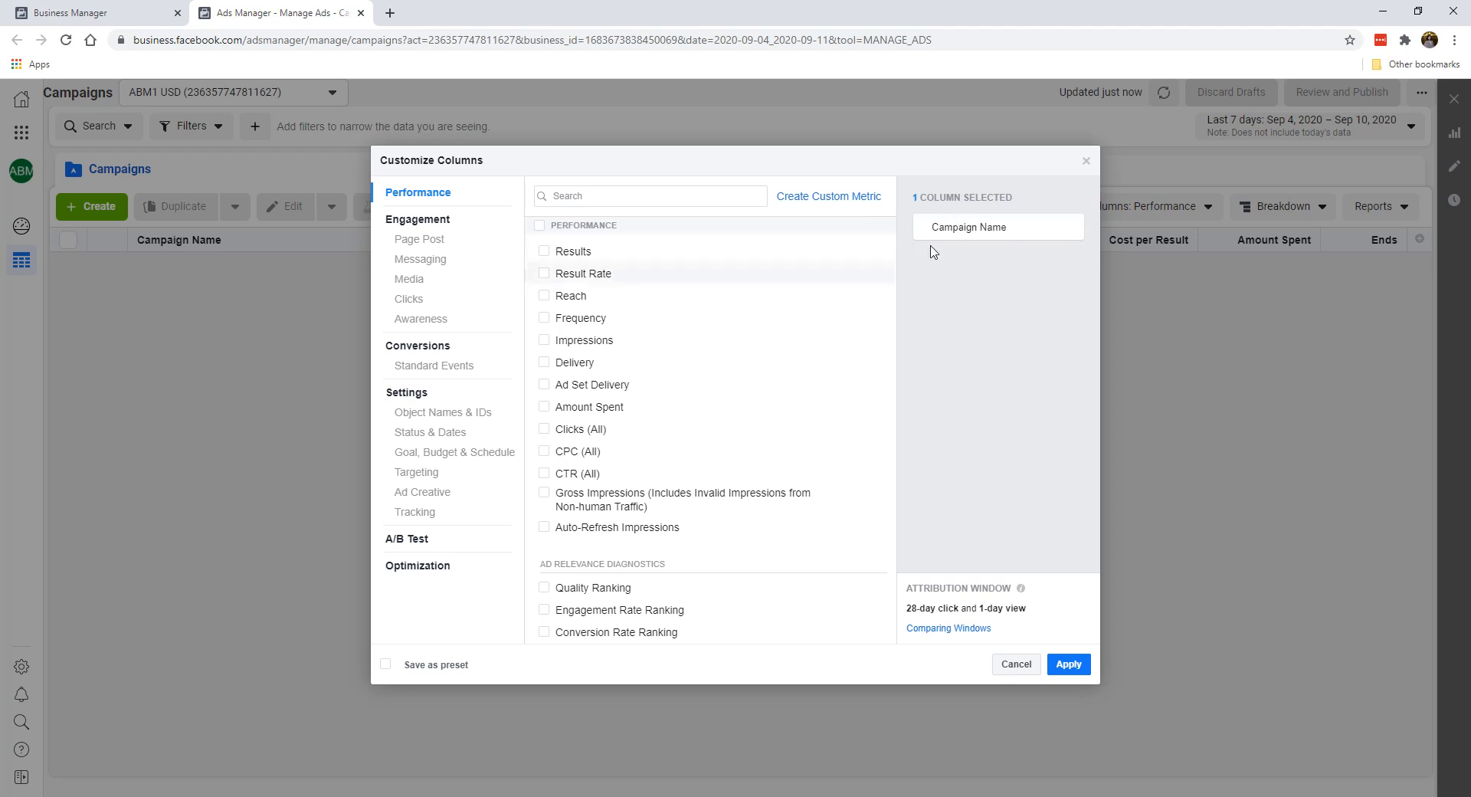
# - Add the Ad Set Delivery metric to the selected columns
pyautogui.moveTo(788, 288)
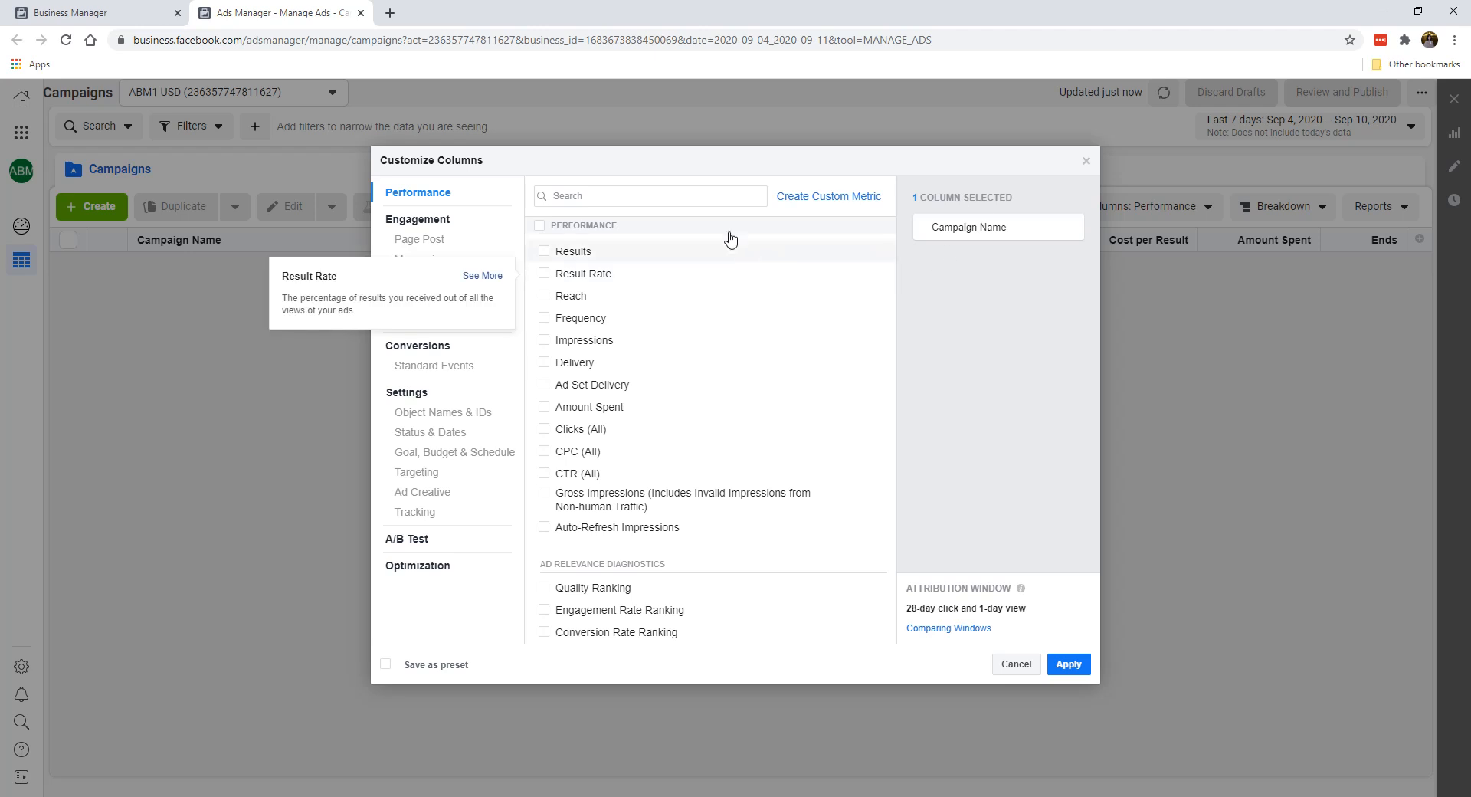
pyautogui.click(717, 195)
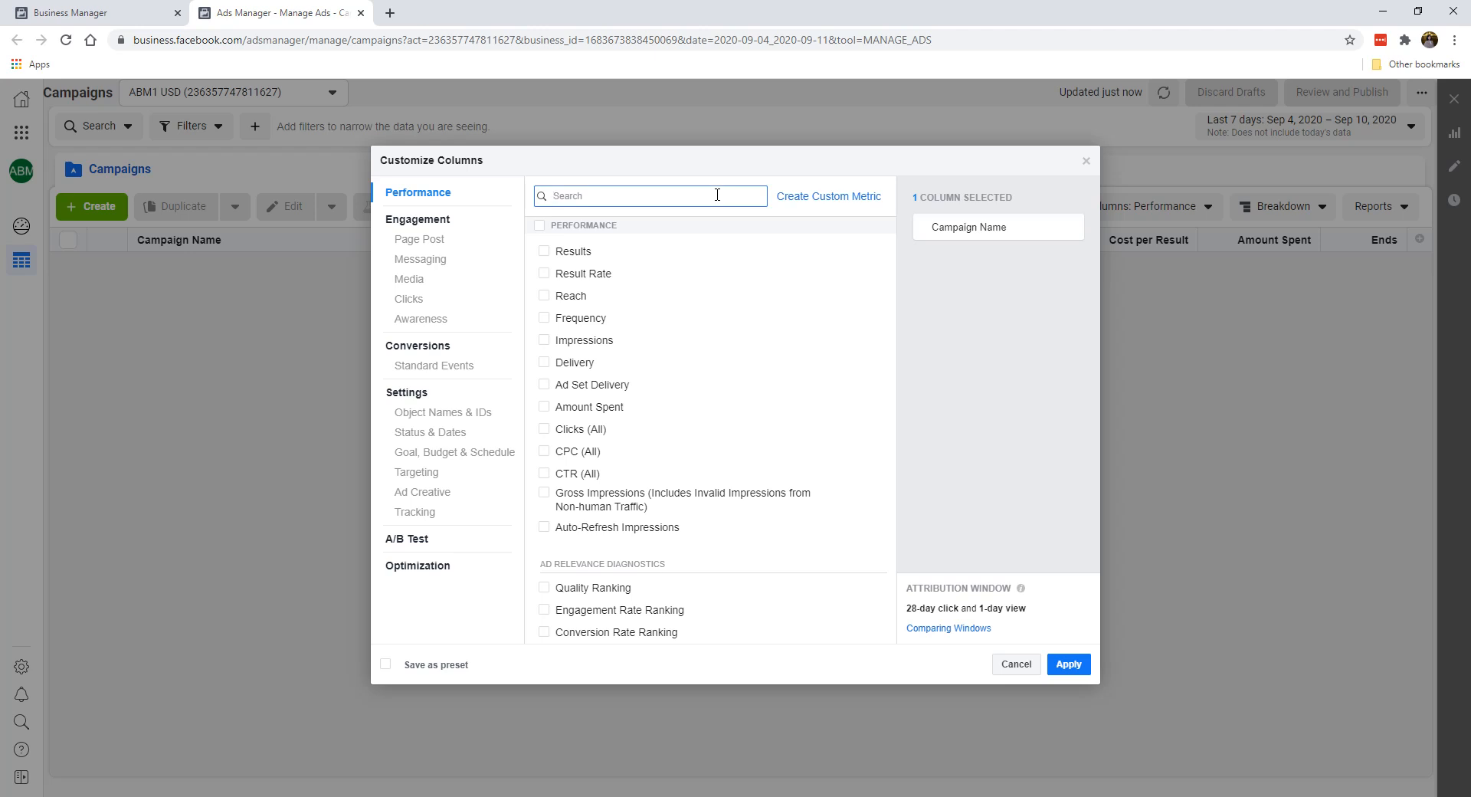
pyautogui.click(599, 387)
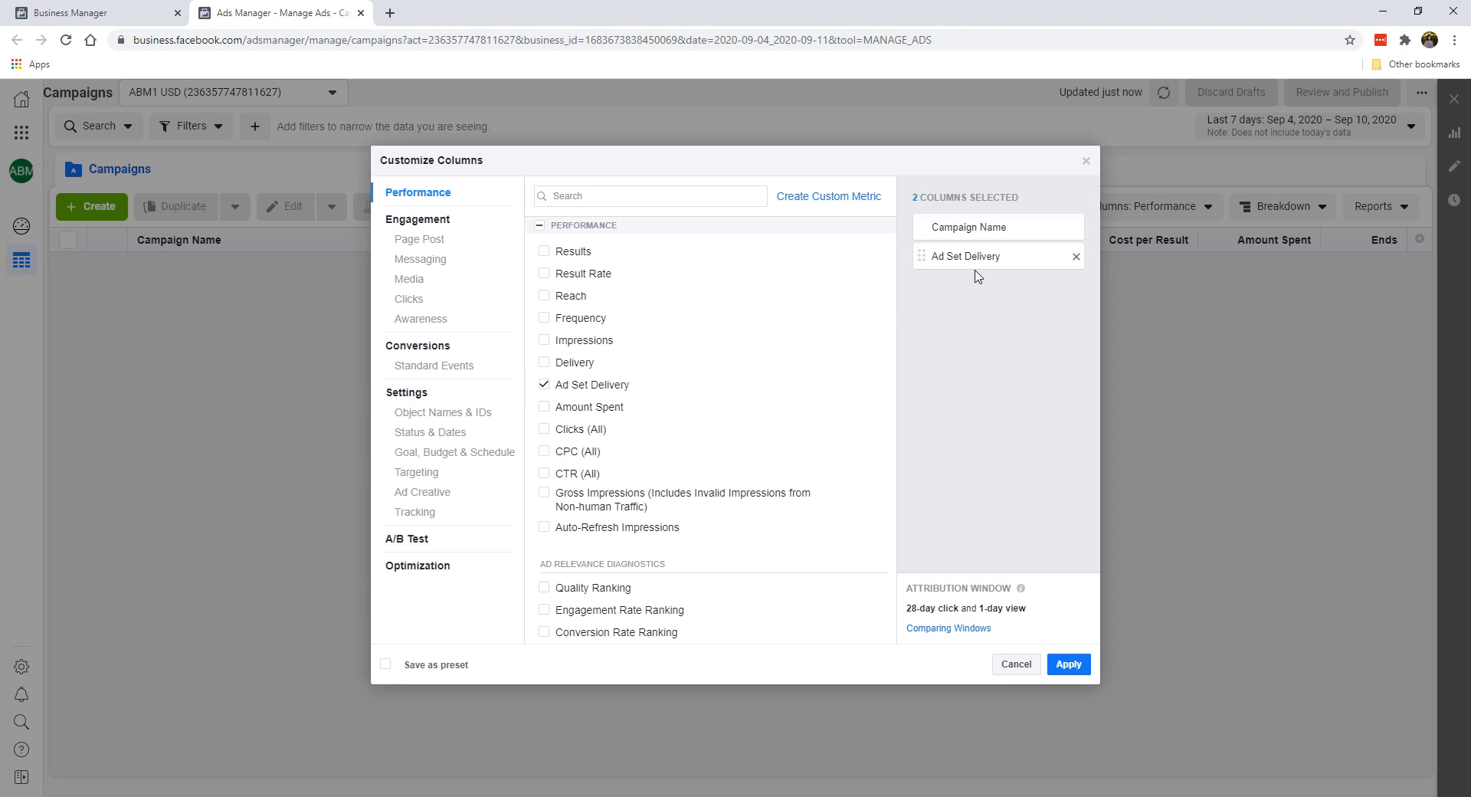
# - Search the available metrics for "budg" and add the Budget column
pyautogui.click(709, 200)
pyautogui.write('bu')
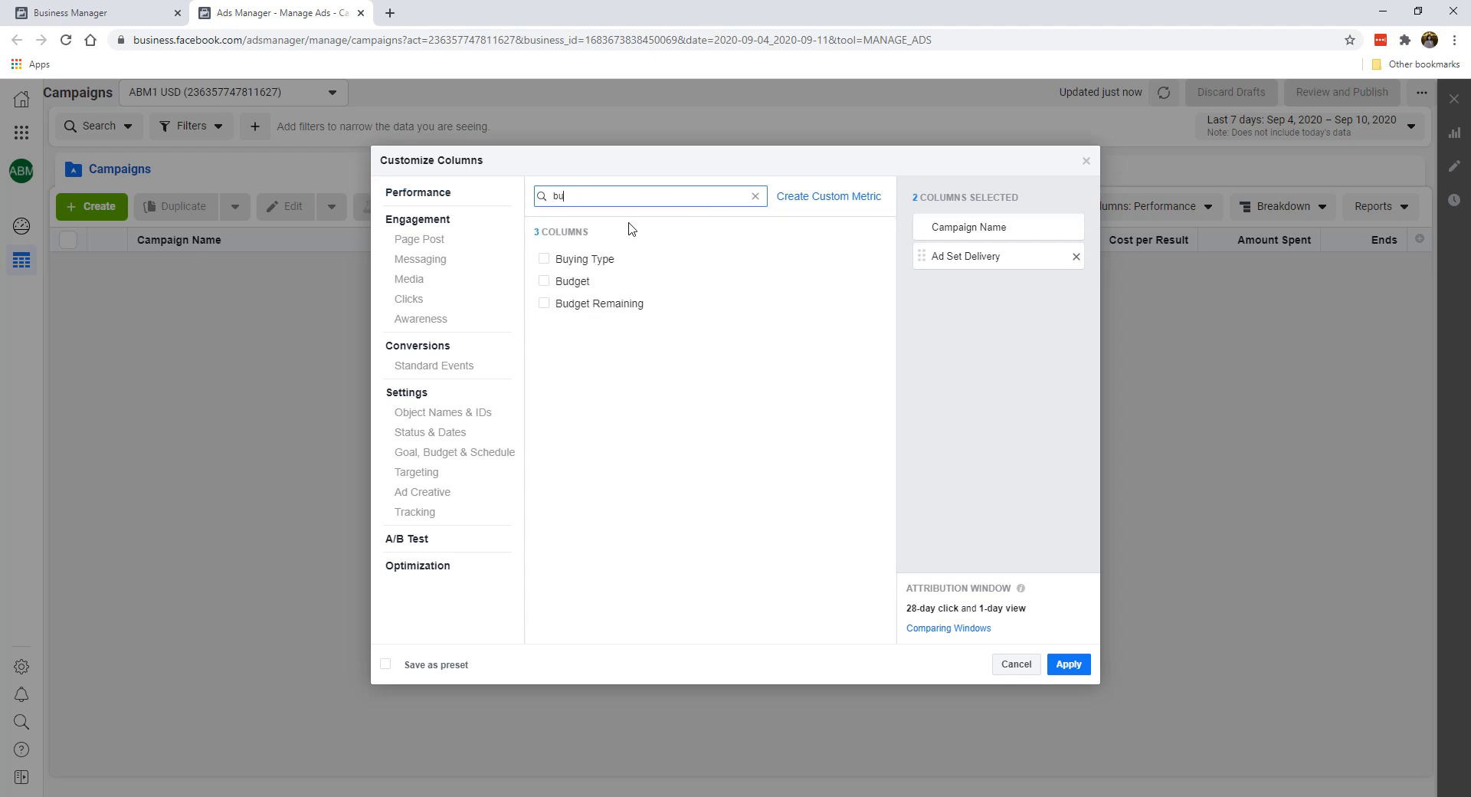
pyautogui.press('BackSpace')
pyautogui.press('BackSpace')
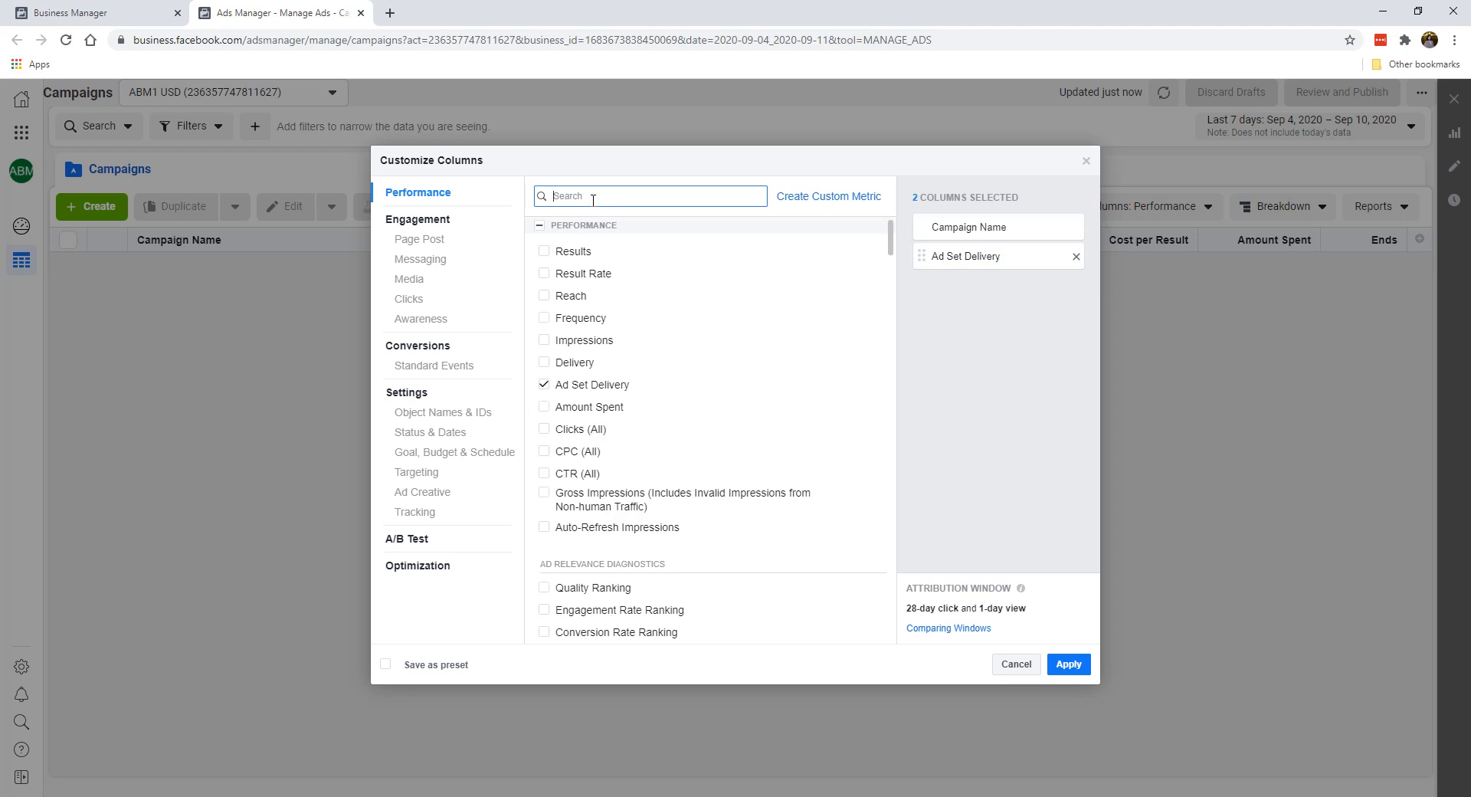
pyautogui.moveTo(890, 247)
pyautogui.mouseDown()
pyautogui.moveTo(886, 589)
pyautogui.moveTo(811, 518)
pyautogui.moveTo(924, 294)
pyautogui.moveTo(909, 236)
pyautogui.moveTo(863, 519)
pyautogui.moveTo(866, 595)
pyautogui.moveTo(888, 224)
pyautogui.mouseUp()
pyautogui.click(584, 194)
pyautogui.write('budg')
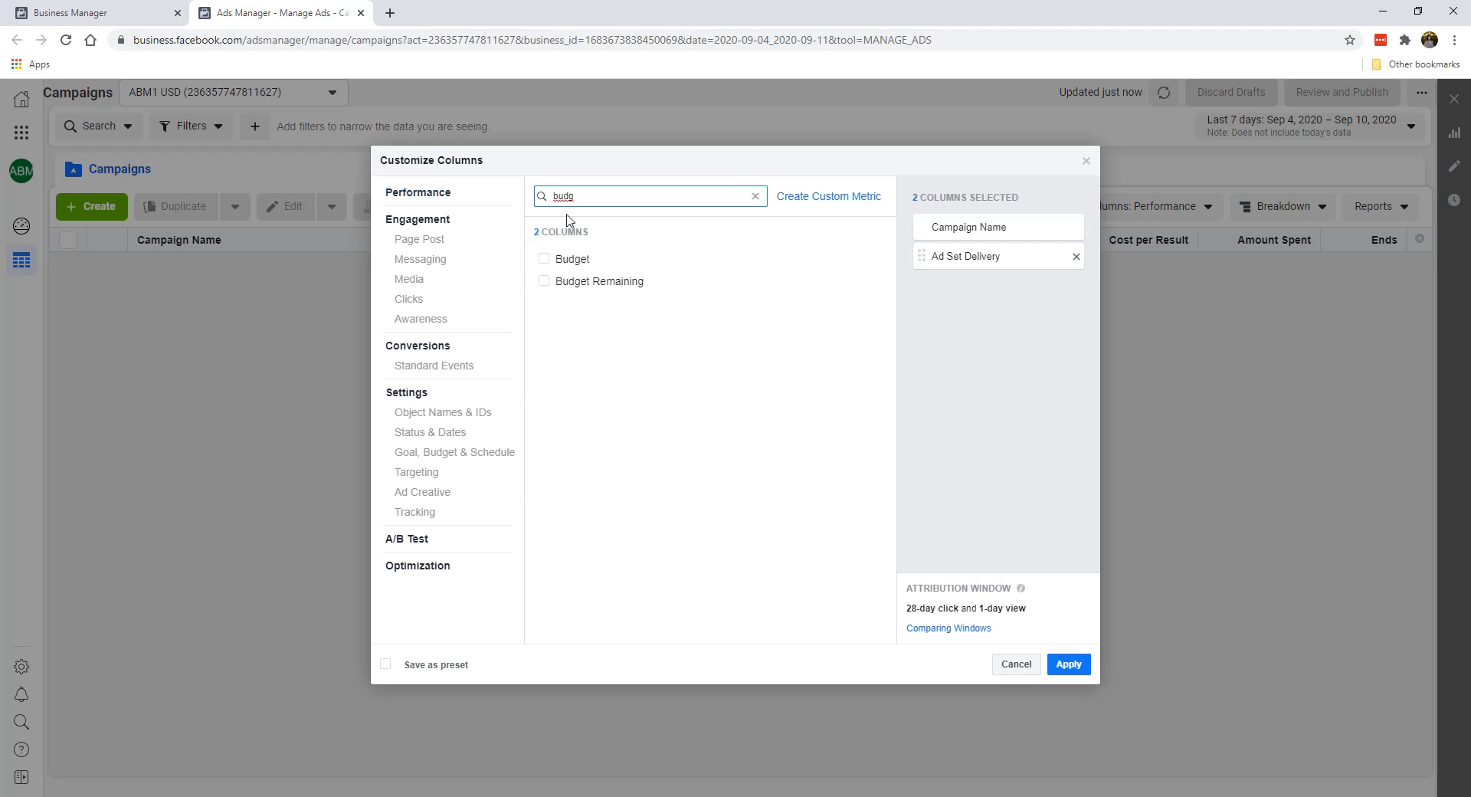
pyautogui.click(546, 262)
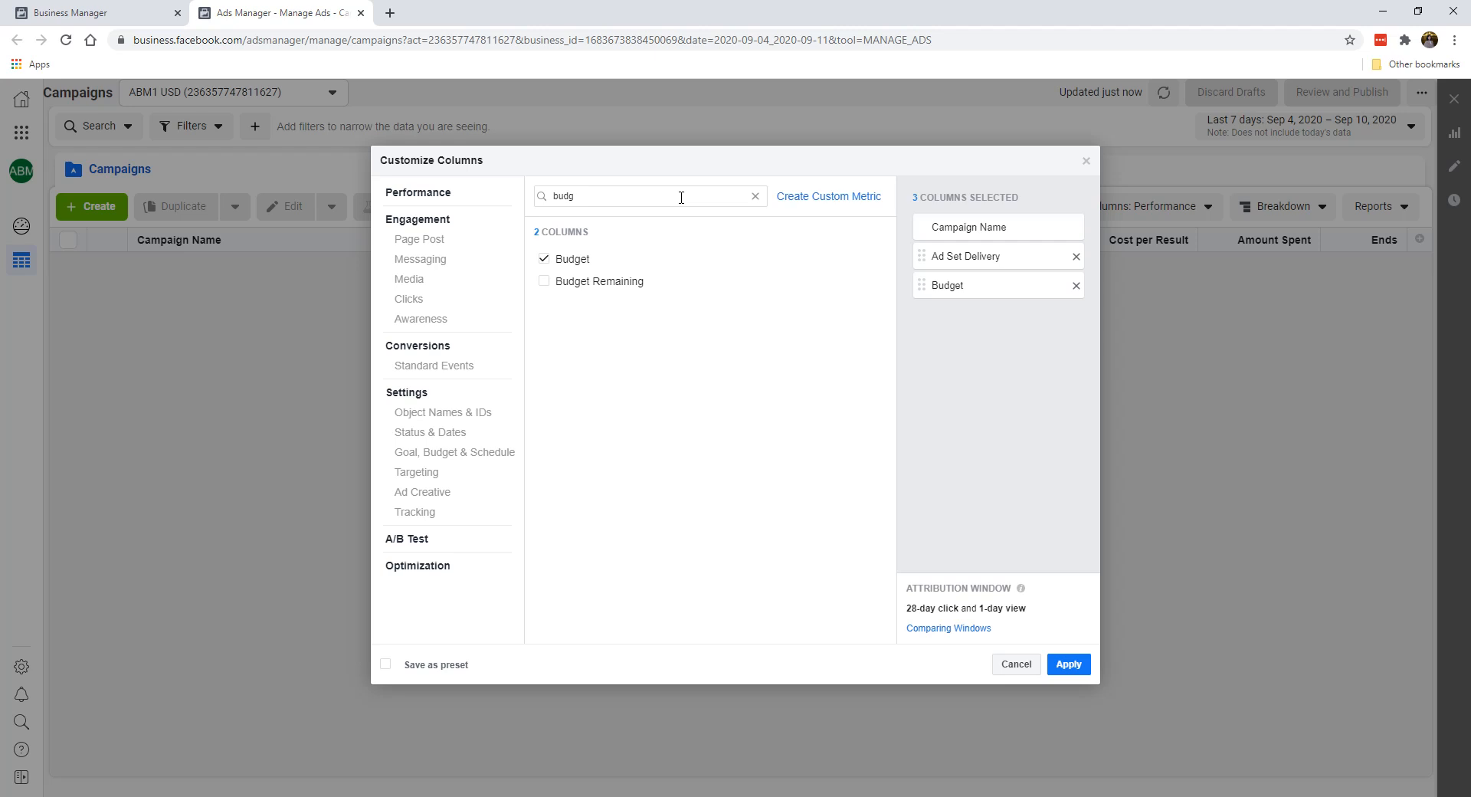
# - Search the available metrics for "amount" and add the Amount Spent column
pyautogui.moveTo(681, 198); pyautogui.dragTo(512, 171)
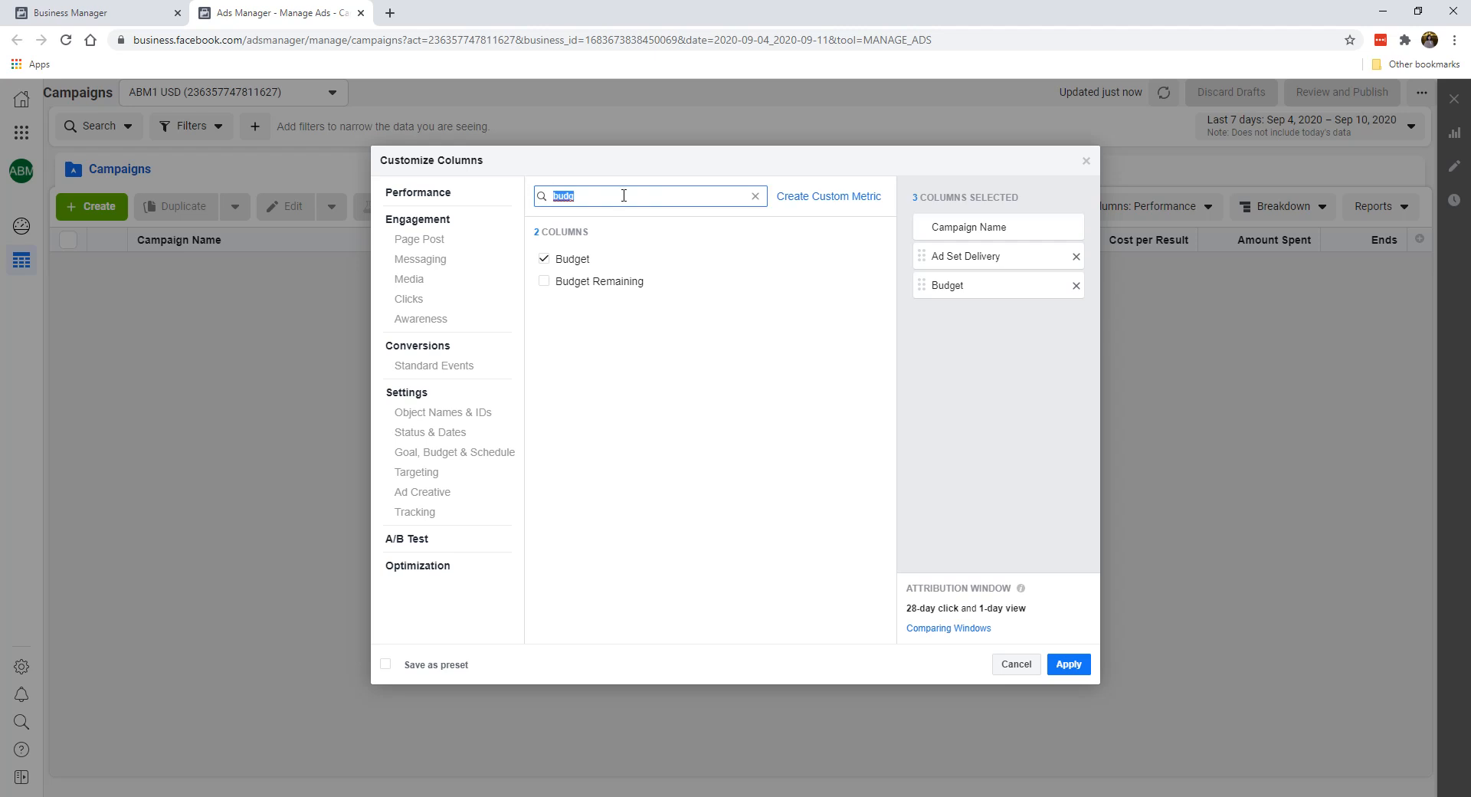
pyautogui.press('BackSpace')
pyautogui.write('amount')
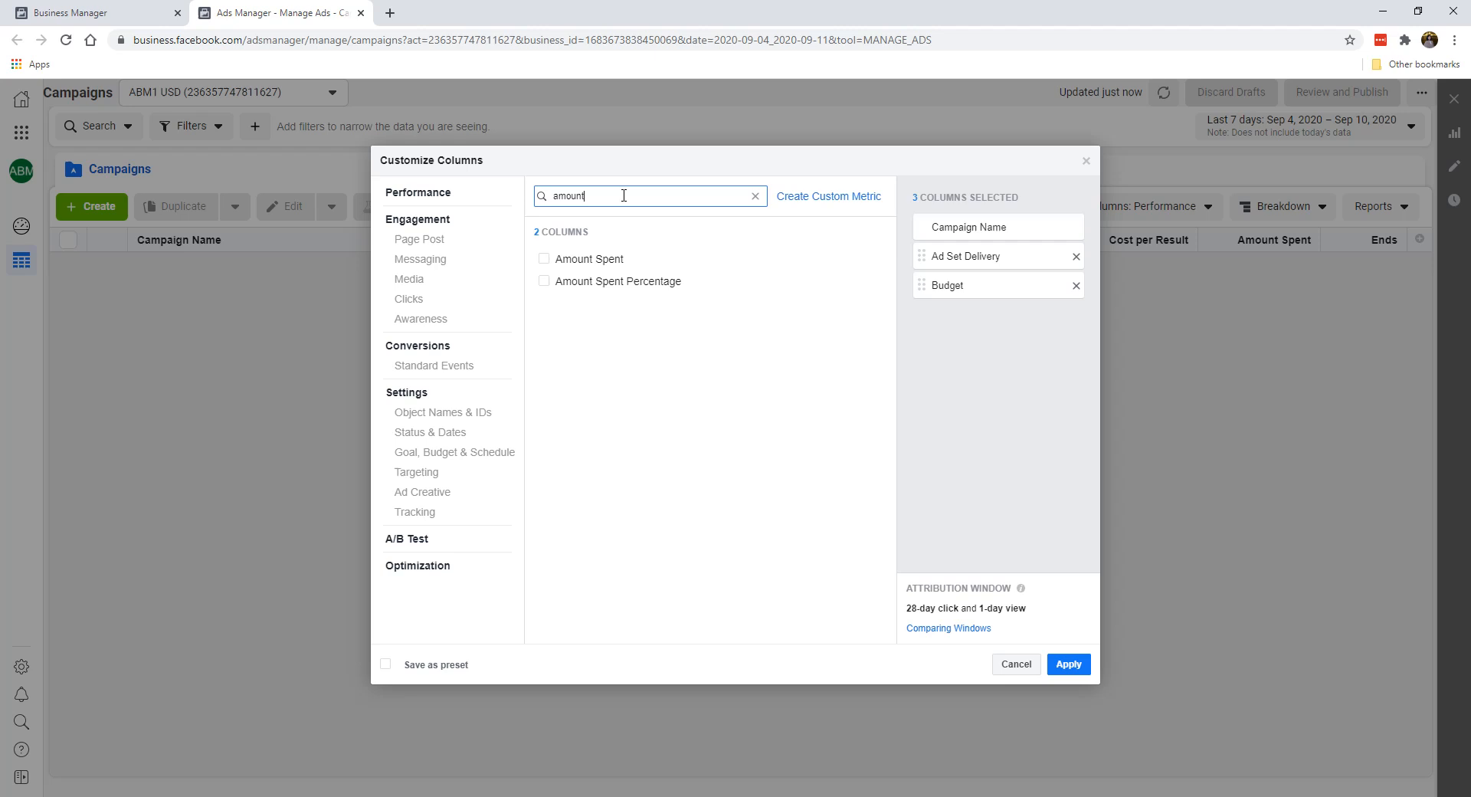
pyautogui.click(596, 259)
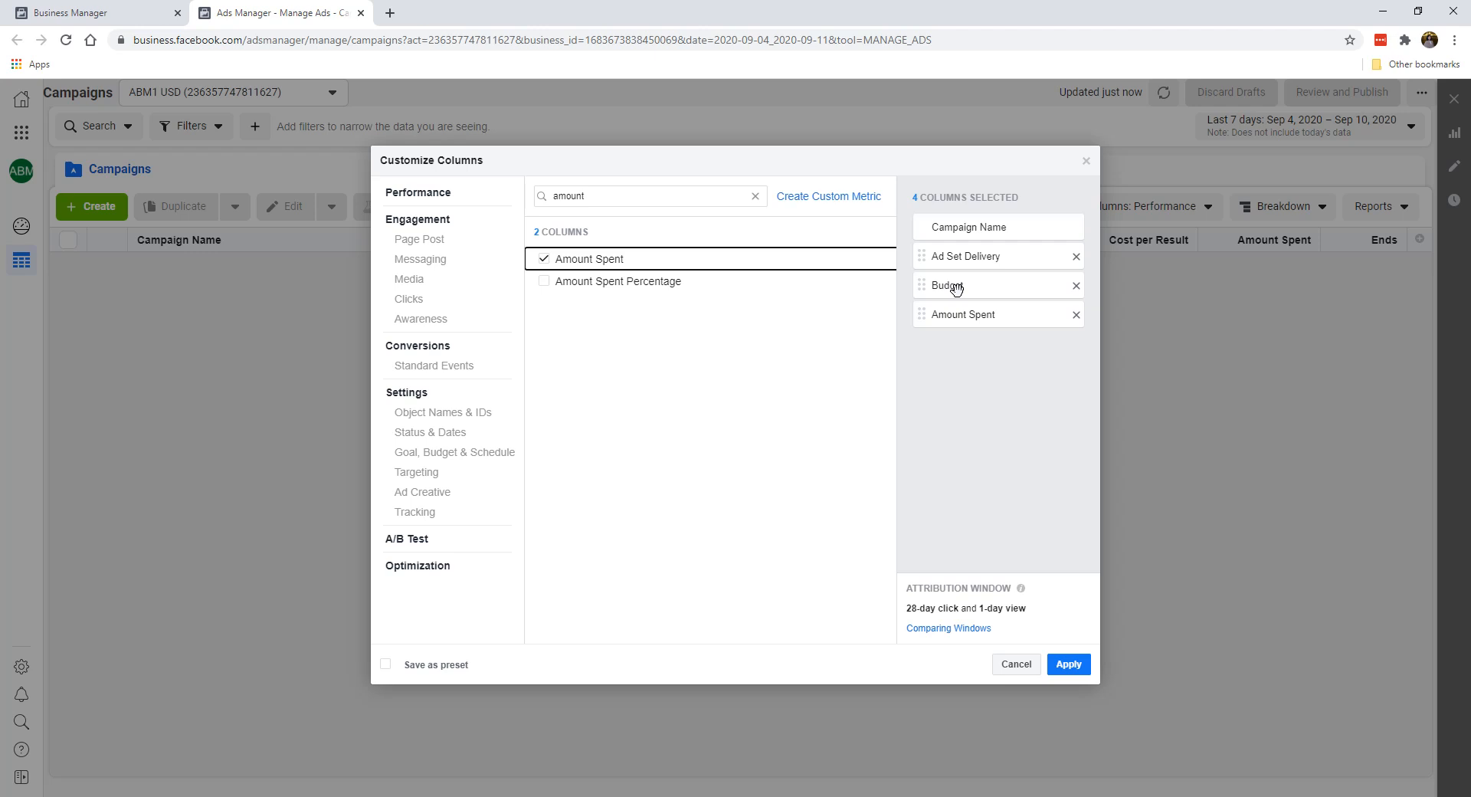
# - Search the available metrics for "impr" and add the Impressions and CPM (Cost per 1,000 Impressions) columns
pyautogui.moveTo(591, 197); pyautogui.dragTo(504, 185)
pyautogui.press('BackSpace')
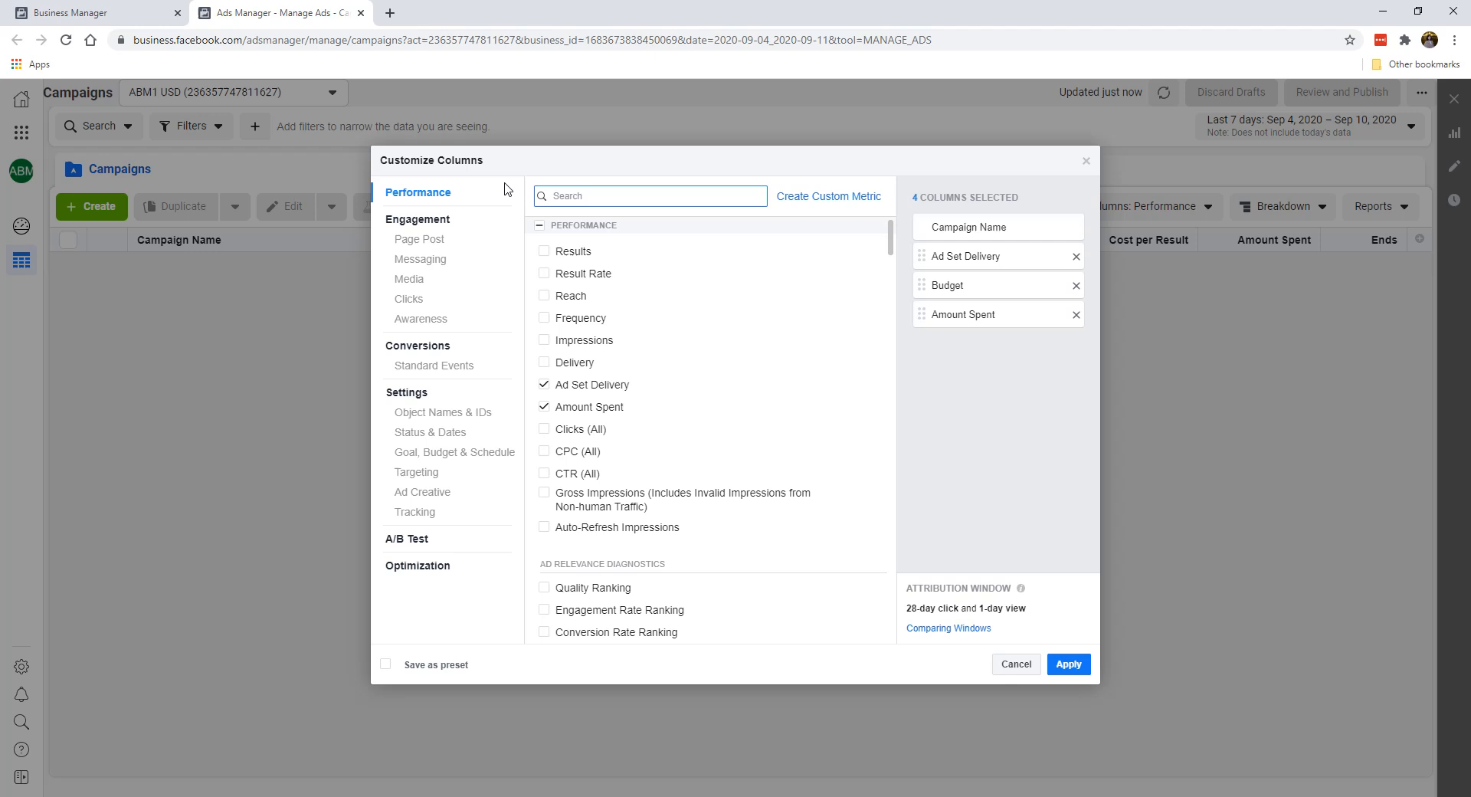
pyautogui.write('impr')
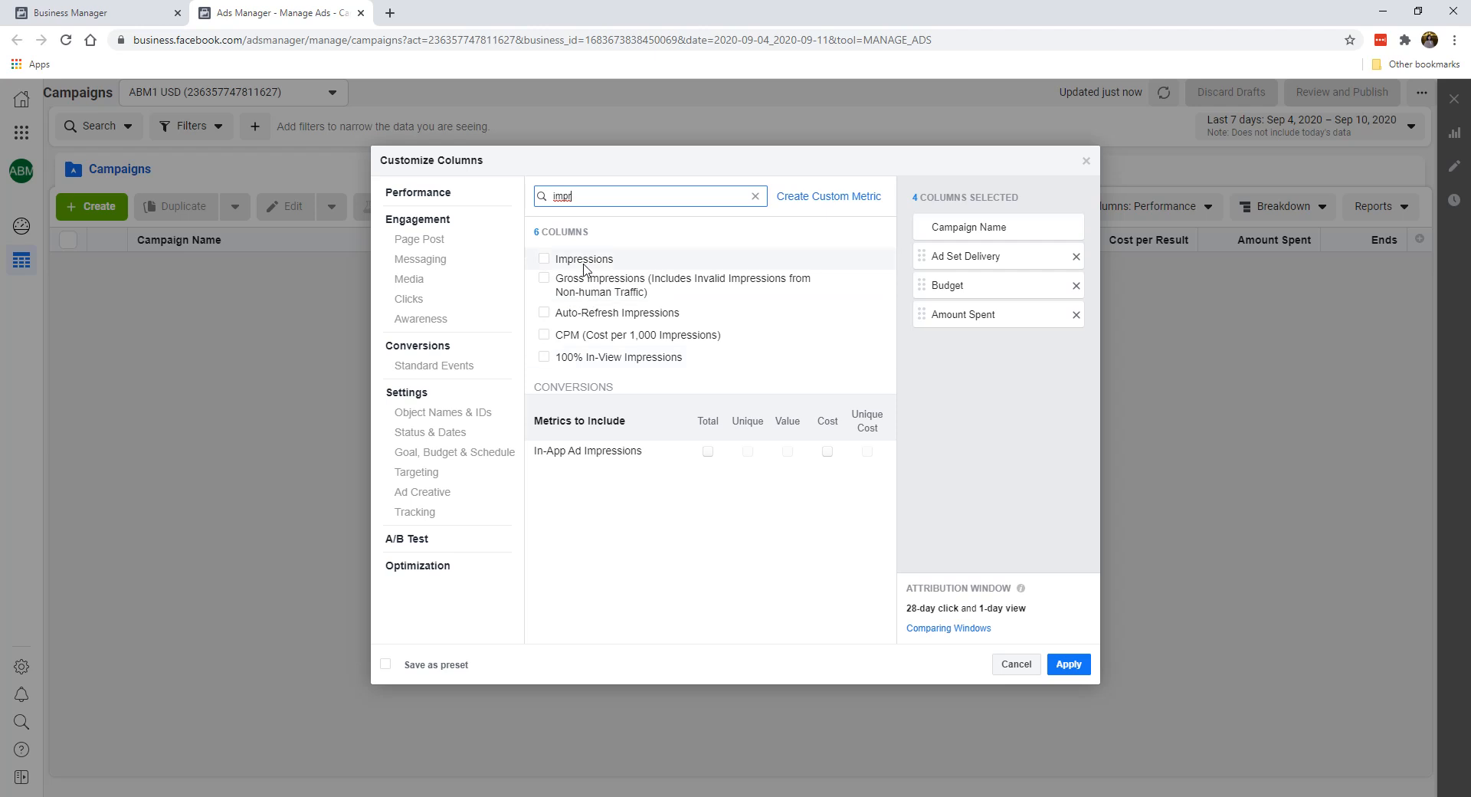
pyautogui.click(544, 260)
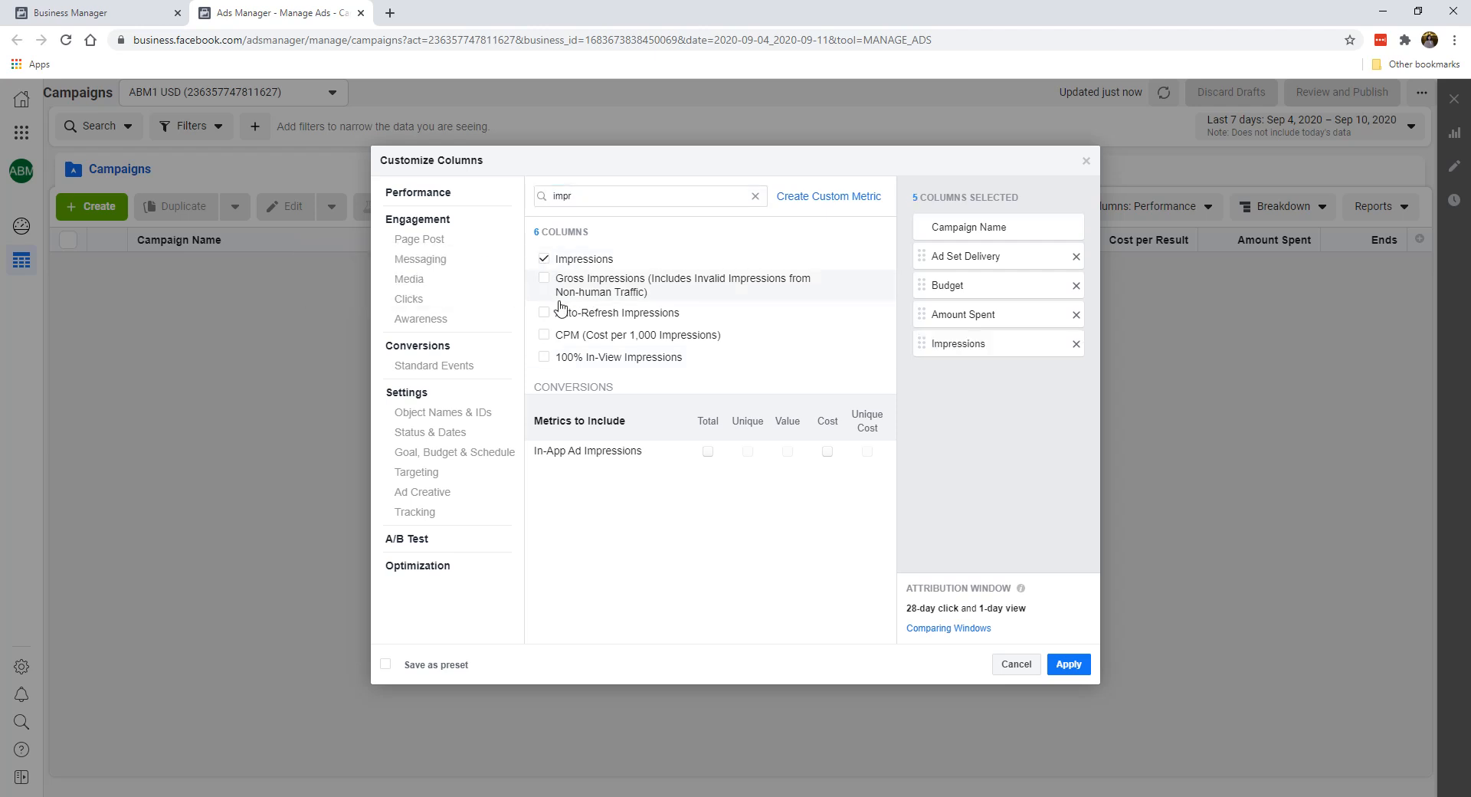
pyautogui.click(544, 337)
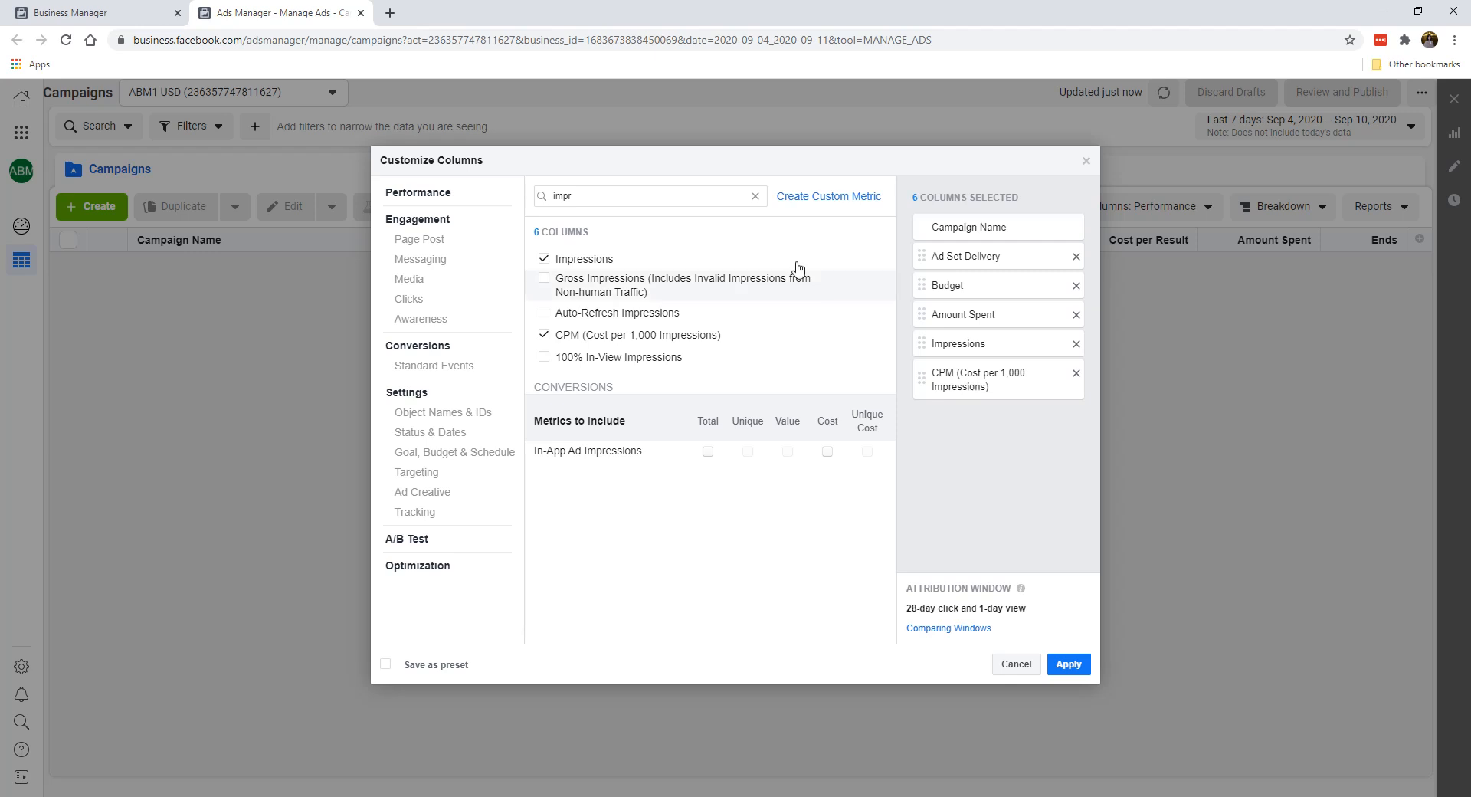
# - Try out the Reach column placed directly before Impressions, and remove it from the selection again
pyautogui.click(754, 195)
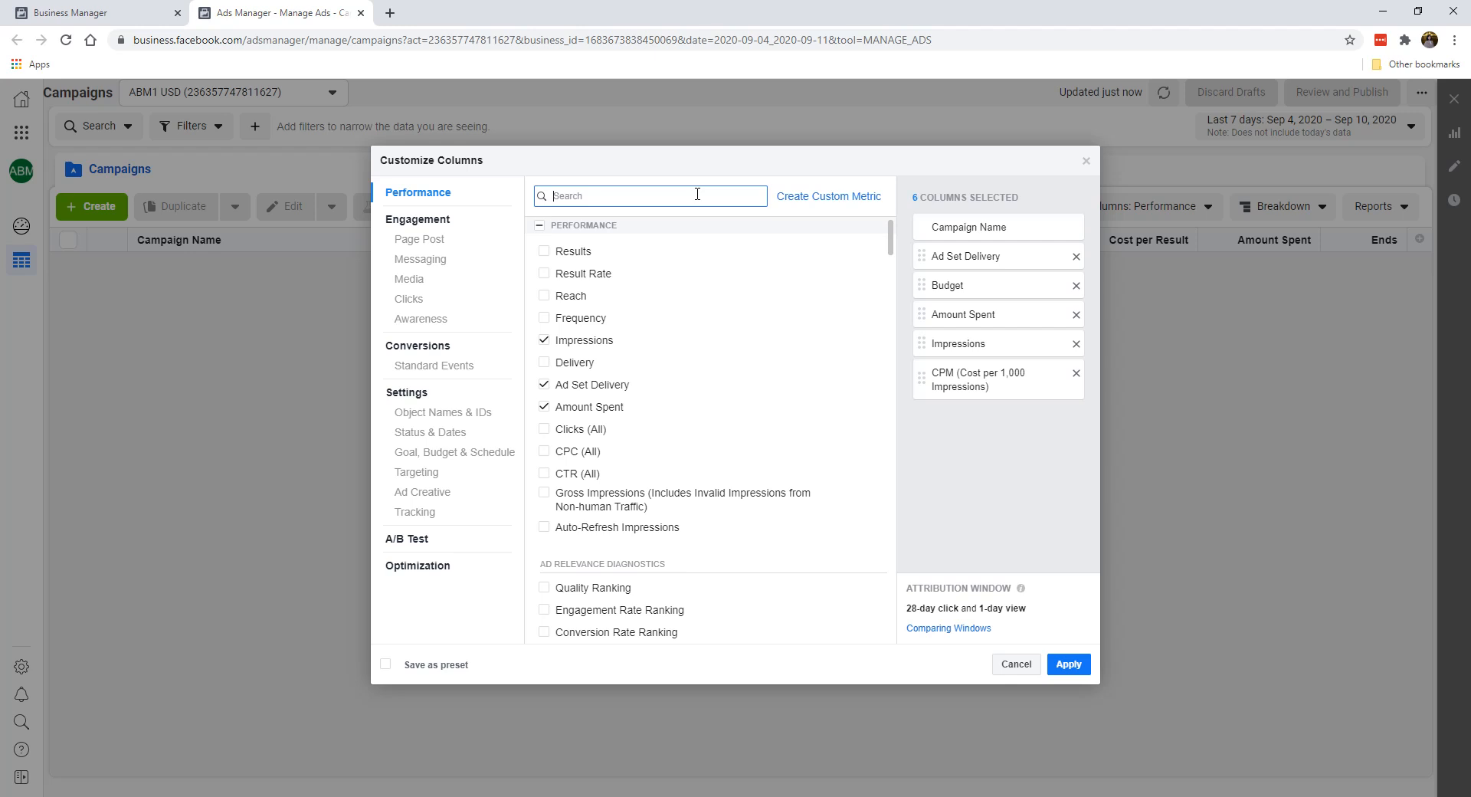
pyautogui.write('reac')
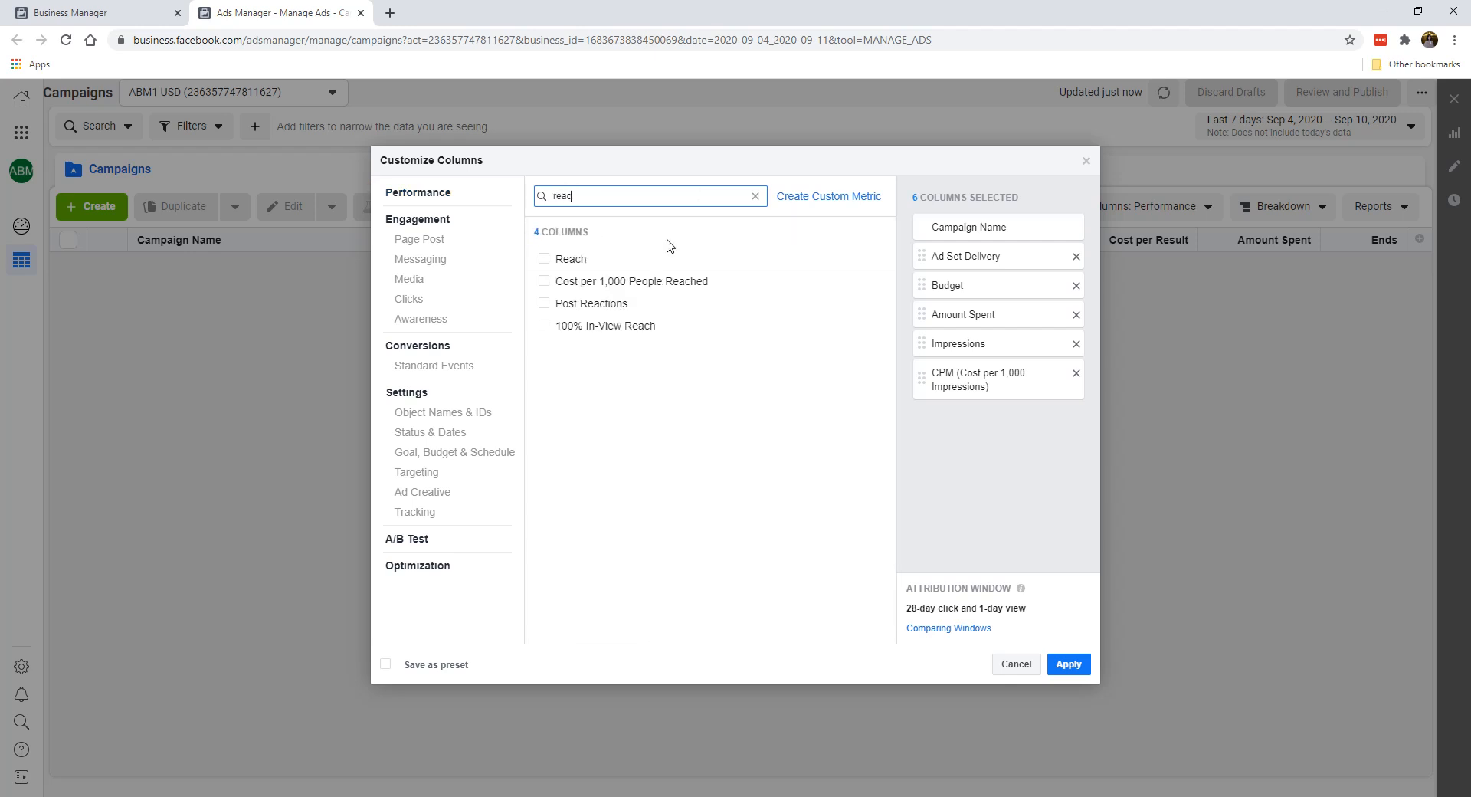
pyautogui.click(650, 257)
pyautogui.moveTo(945, 414); pyautogui.dragTo(973, 429)
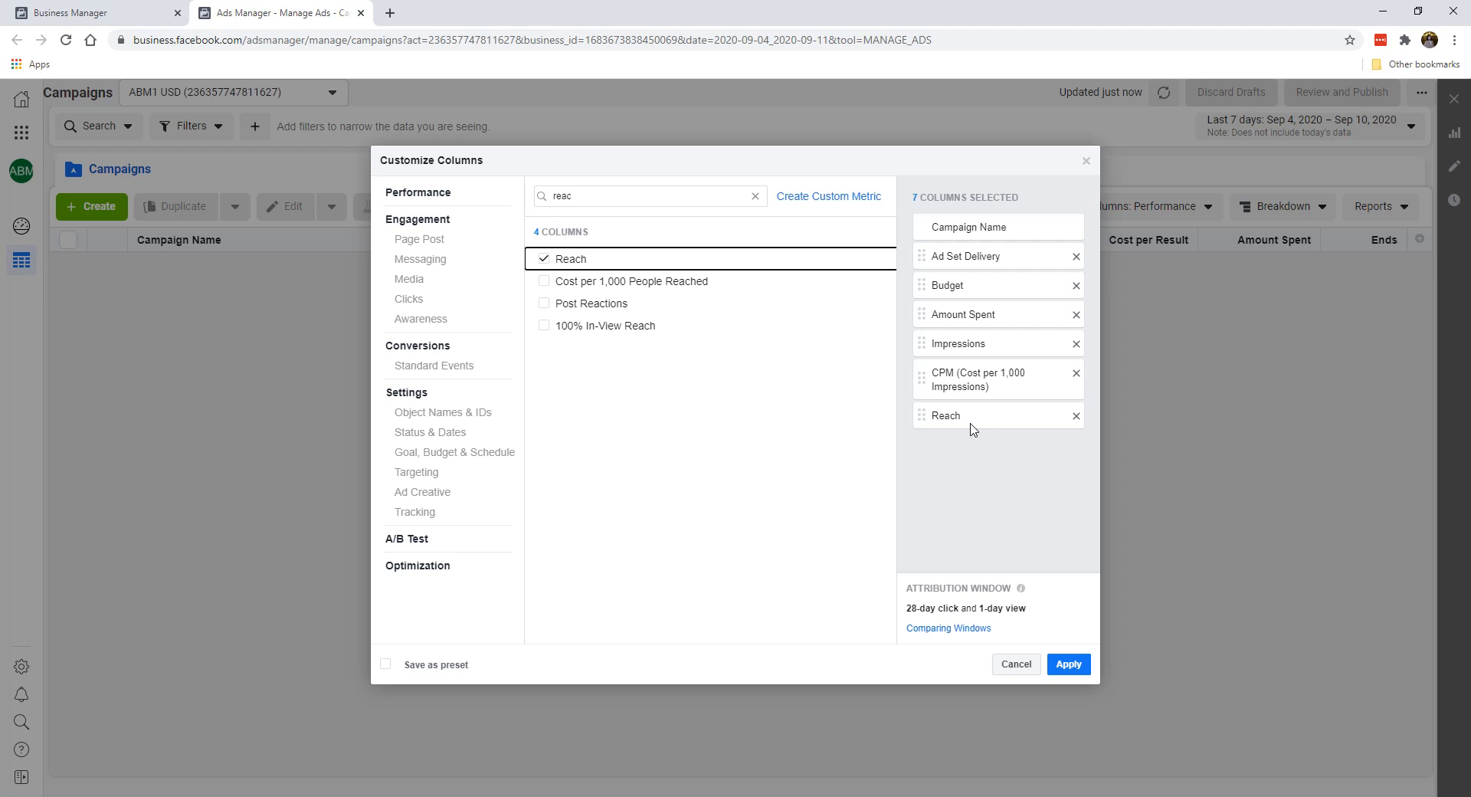
pyautogui.moveTo(971, 425); pyautogui.dragTo(955, 335)
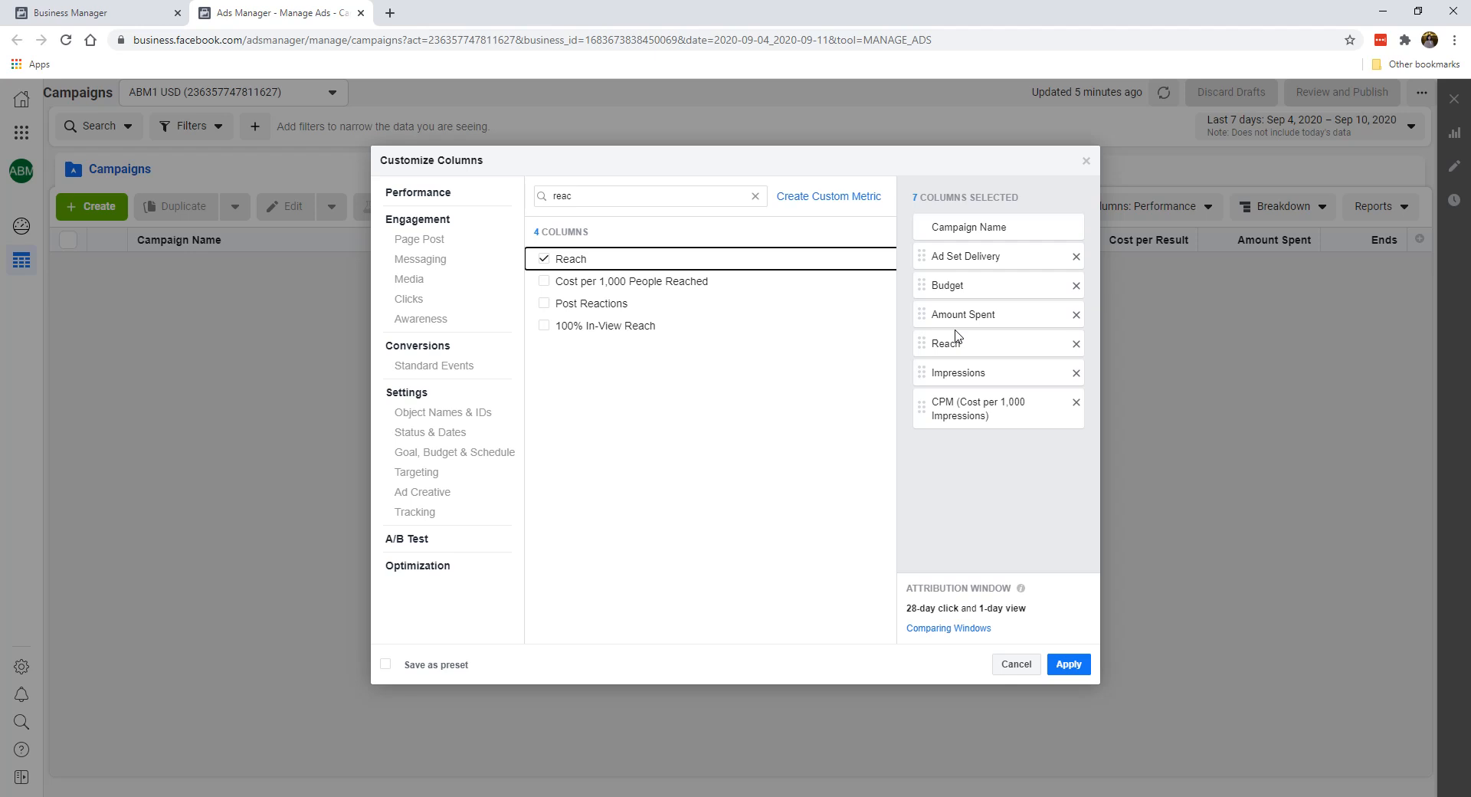
pyautogui.click(1076, 343)
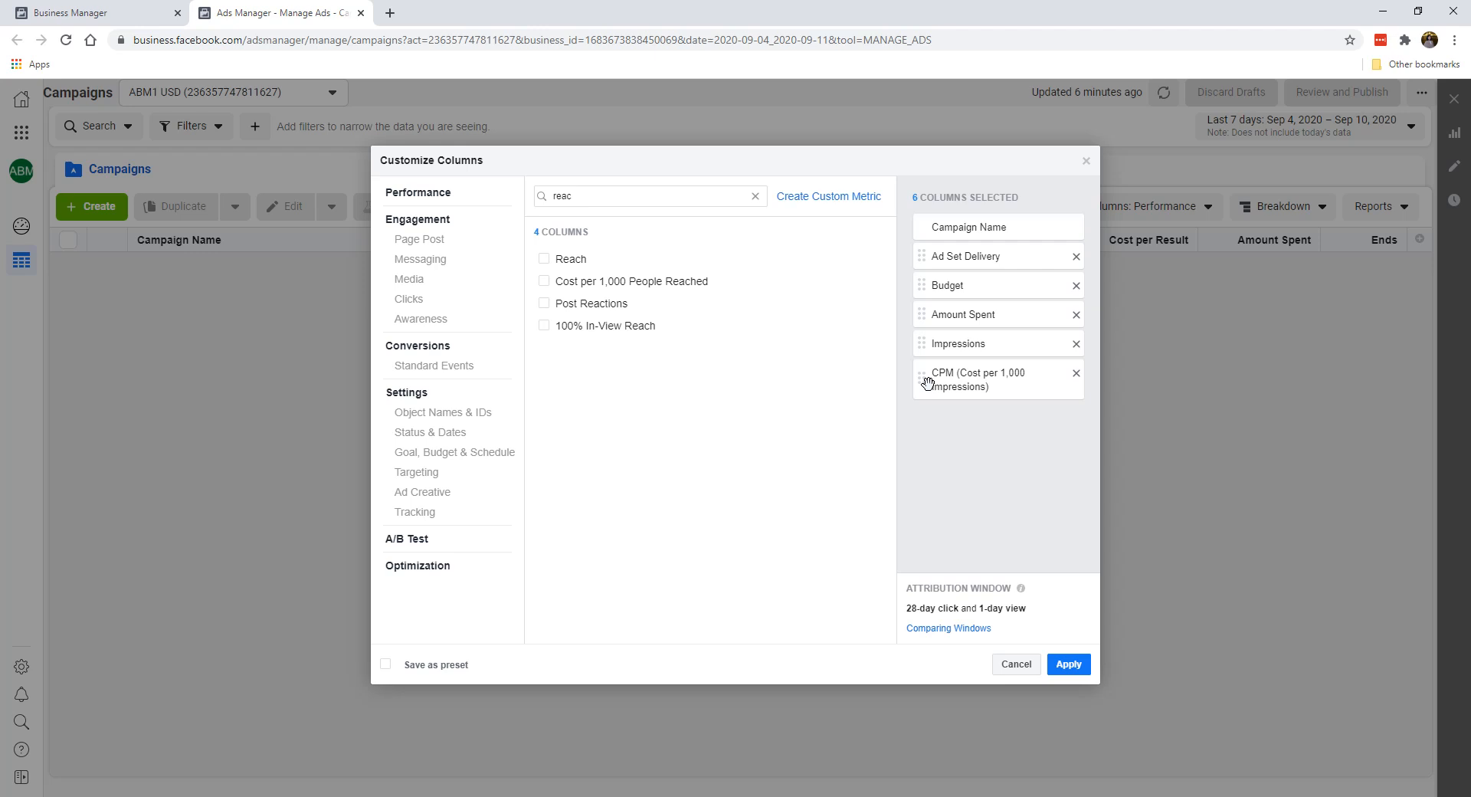
# - Search the available metrics for "link" and add the Link Clicks and CPC (Cost per Link Click) columns
pyautogui.click(755, 196)
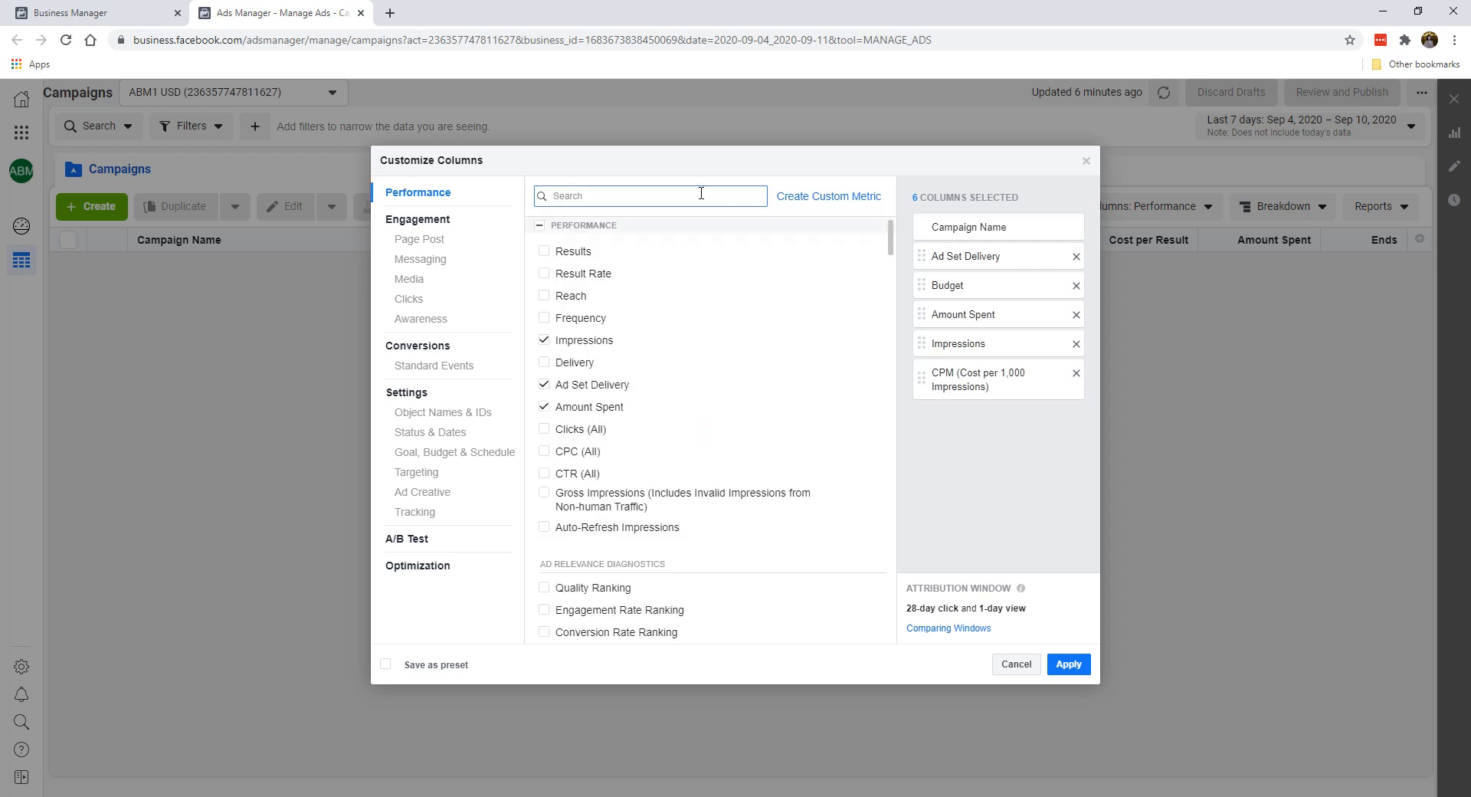
pyautogui.write('link')
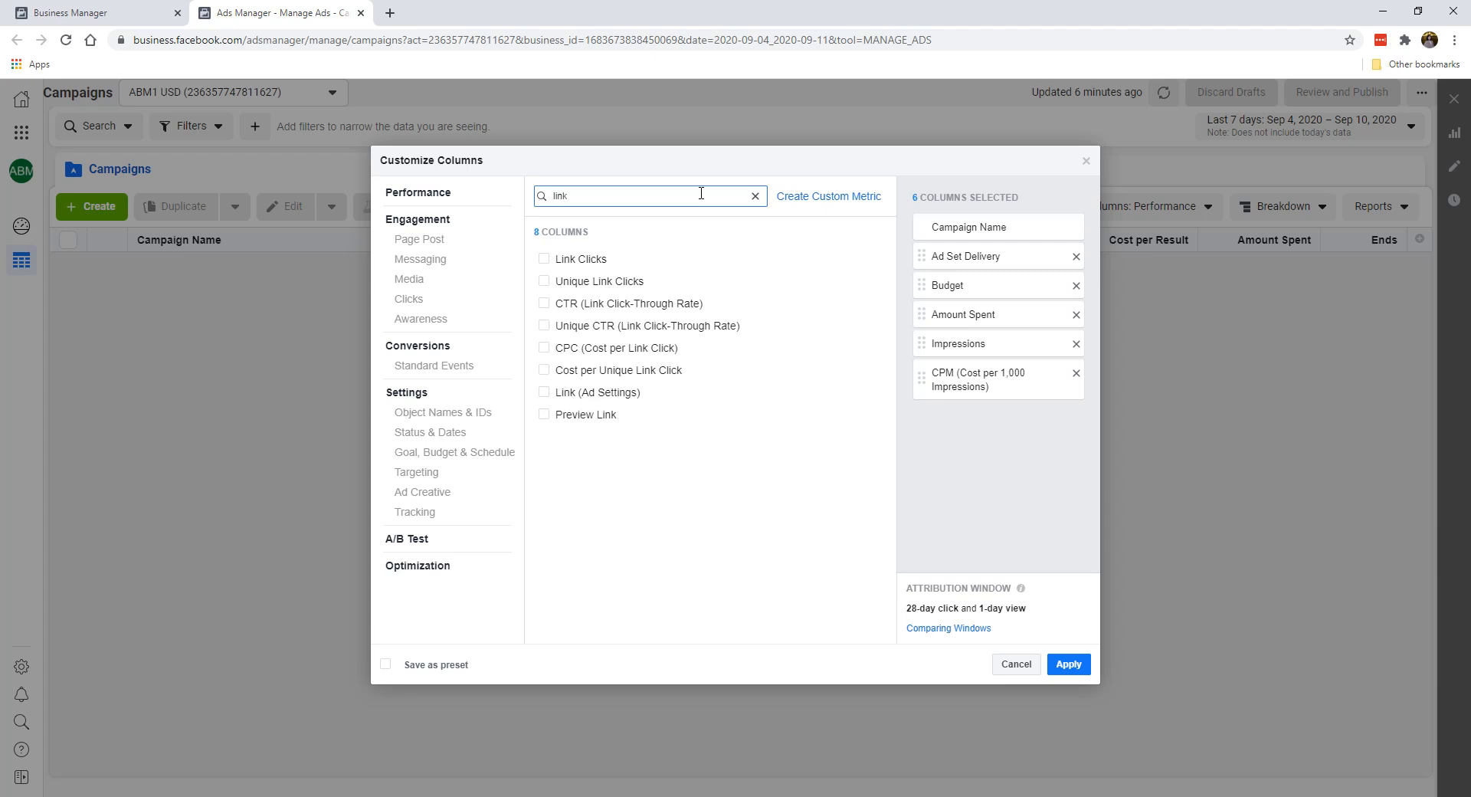
pyautogui.click(589, 262)
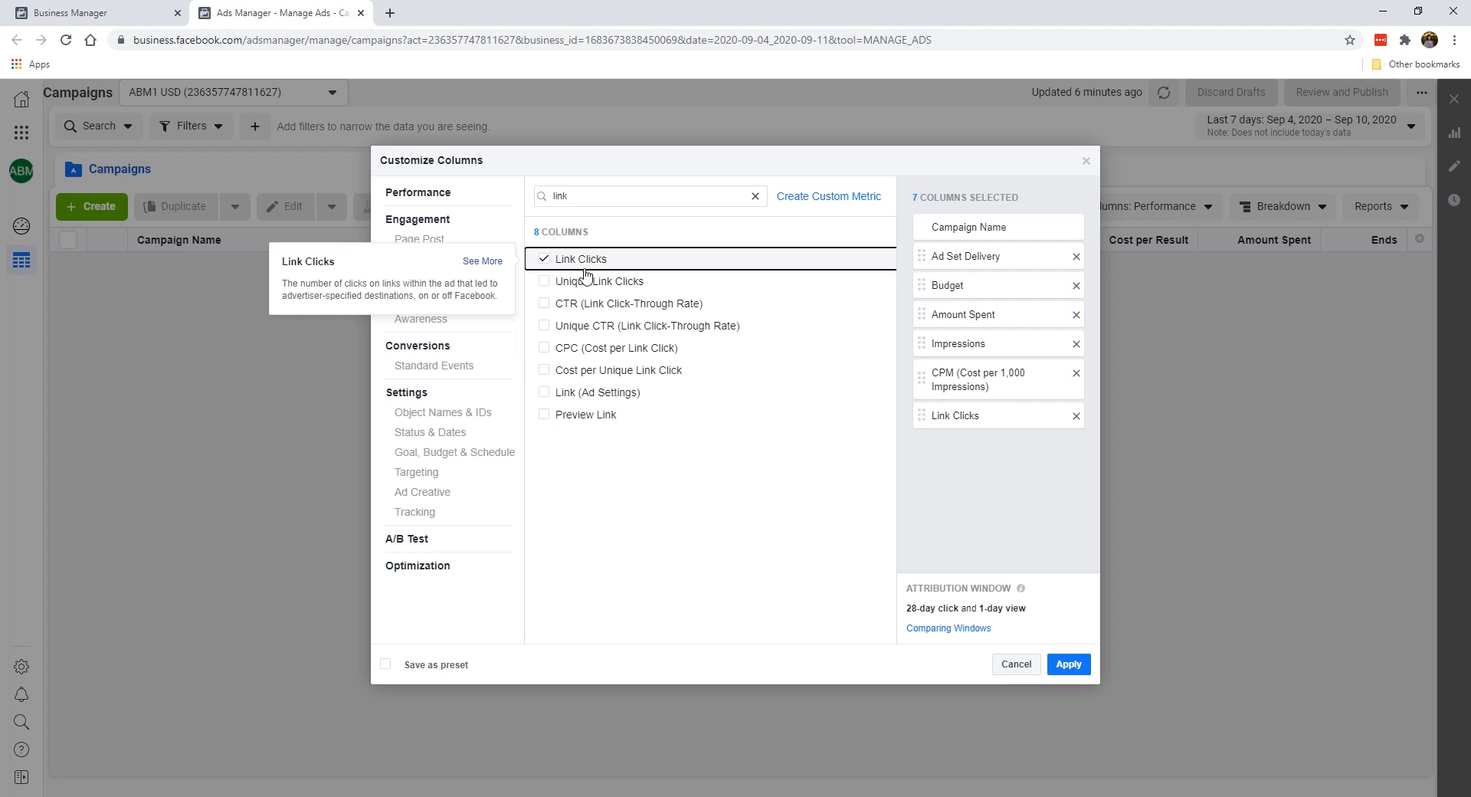
pyautogui.click(580, 351)
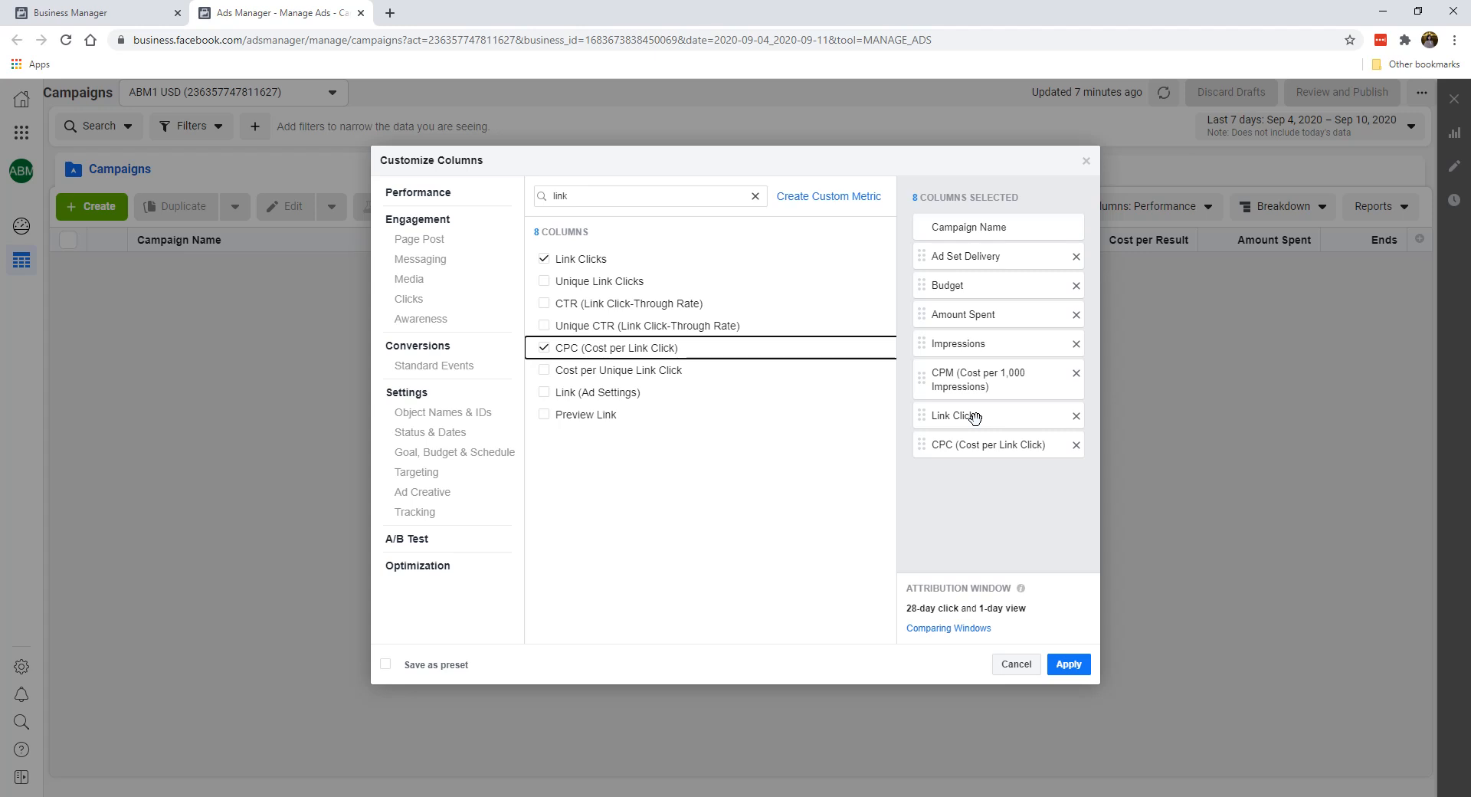
# - Search the available metrics for "ctr" and add the CTR (Link Click-Through Rate) and CTR (All) columns
pyautogui.click(754, 197)
pyautogui.write('ctr')
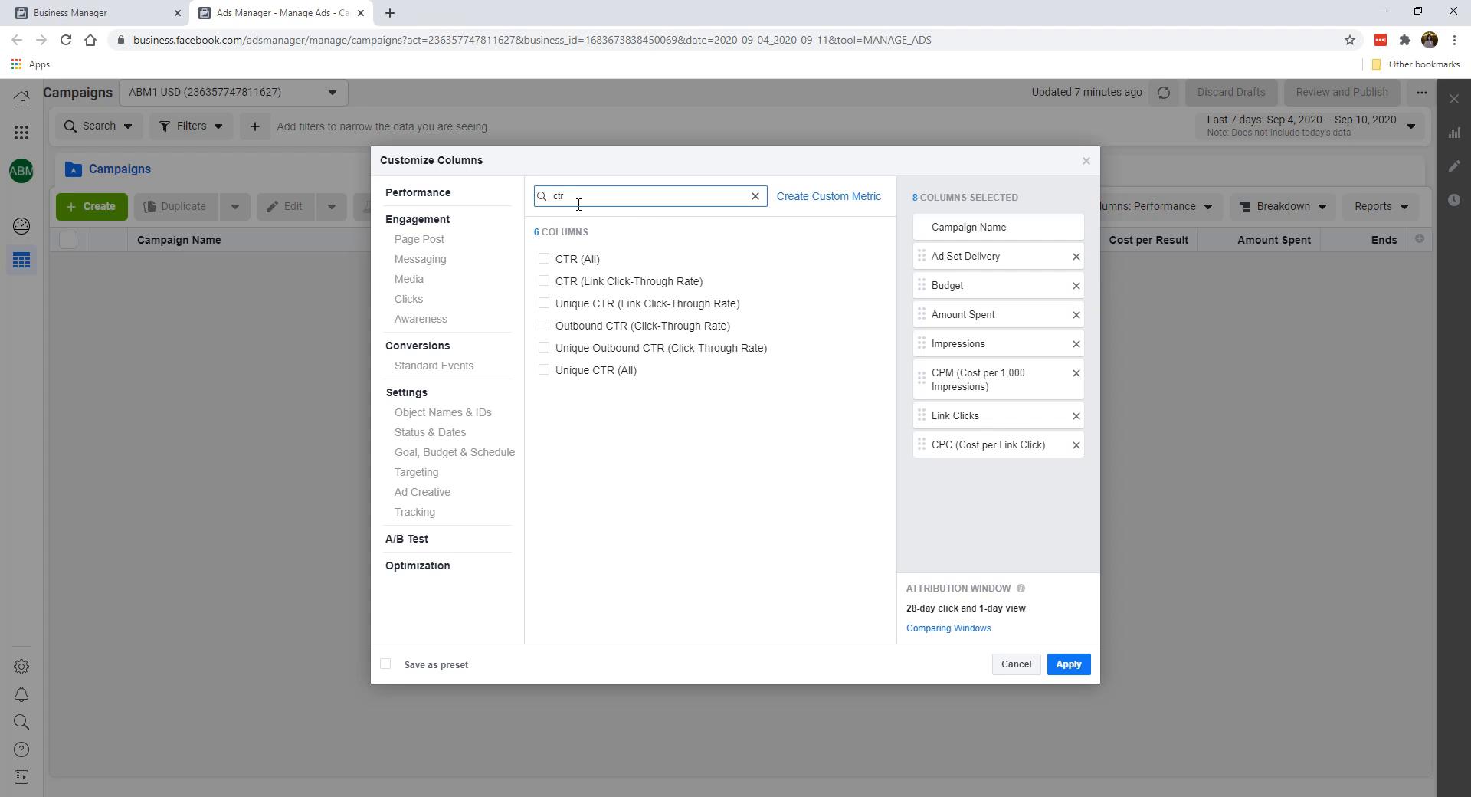
pyautogui.click(618, 285)
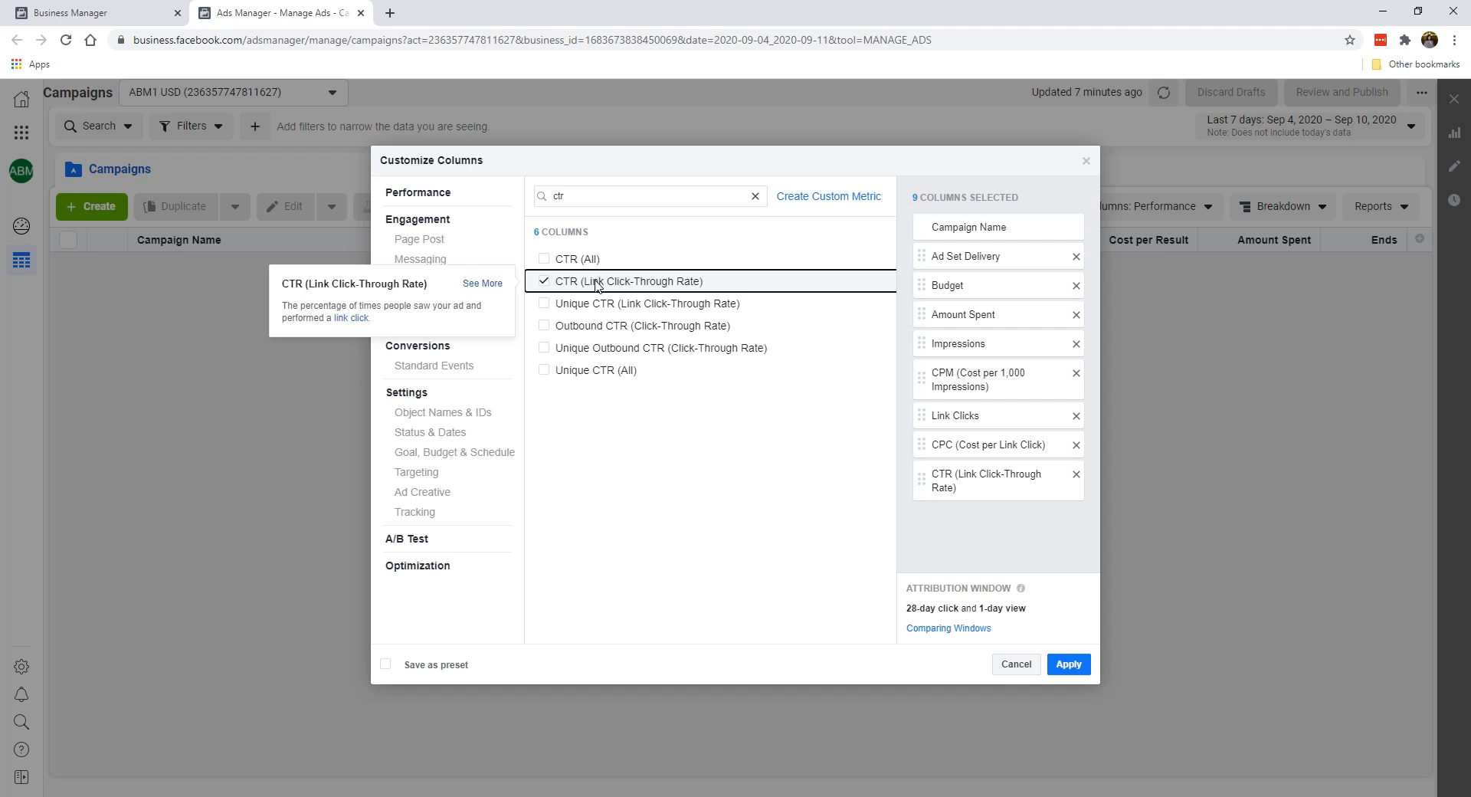
pyautogui.click(586, 259)
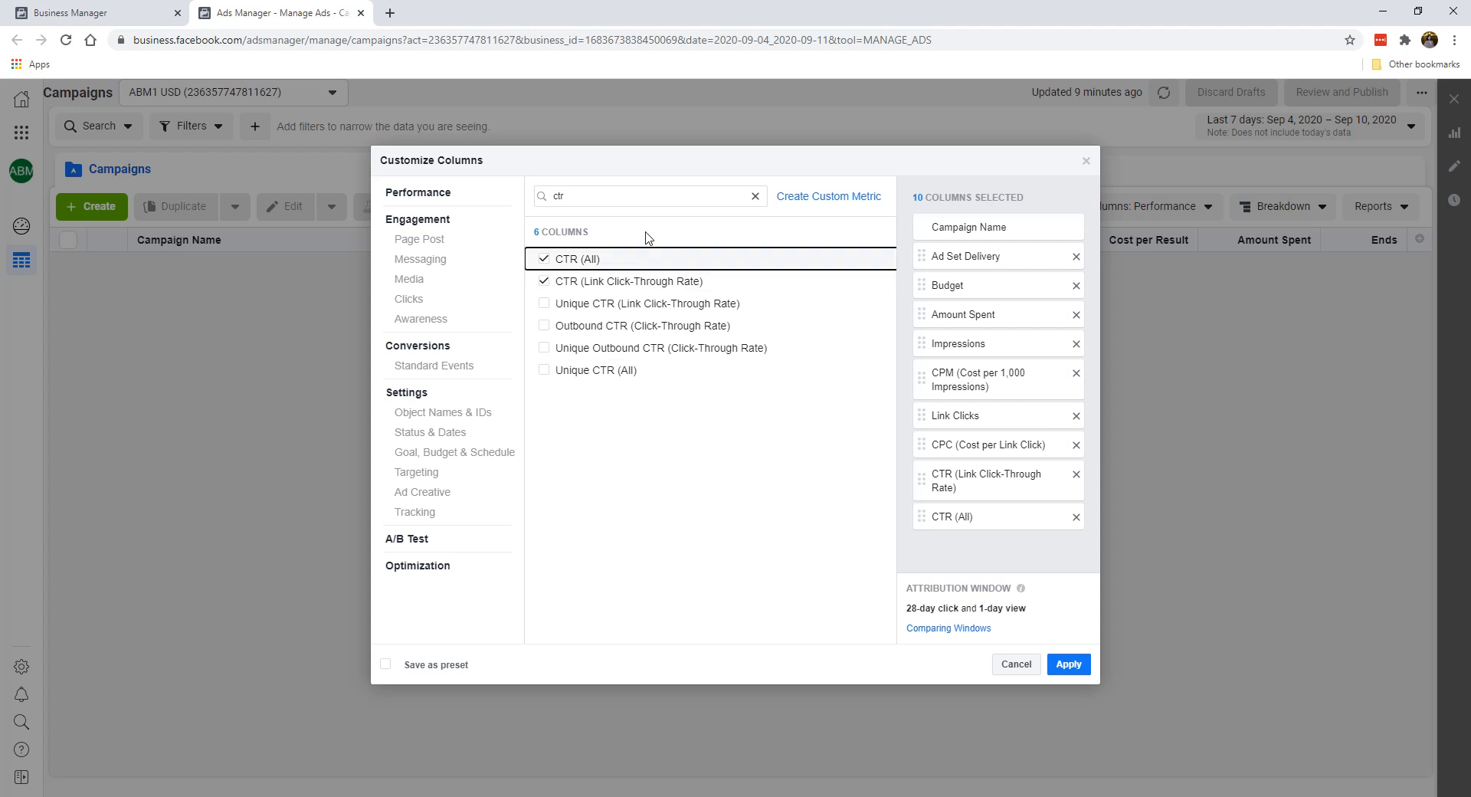
# - Add the total and cost metrics for Leads, excluding the Website, Offline and On-Facebook Leads sub-columns
pyautogui.doubleClick(656, 196)
pyautogui.press('BackSpace')
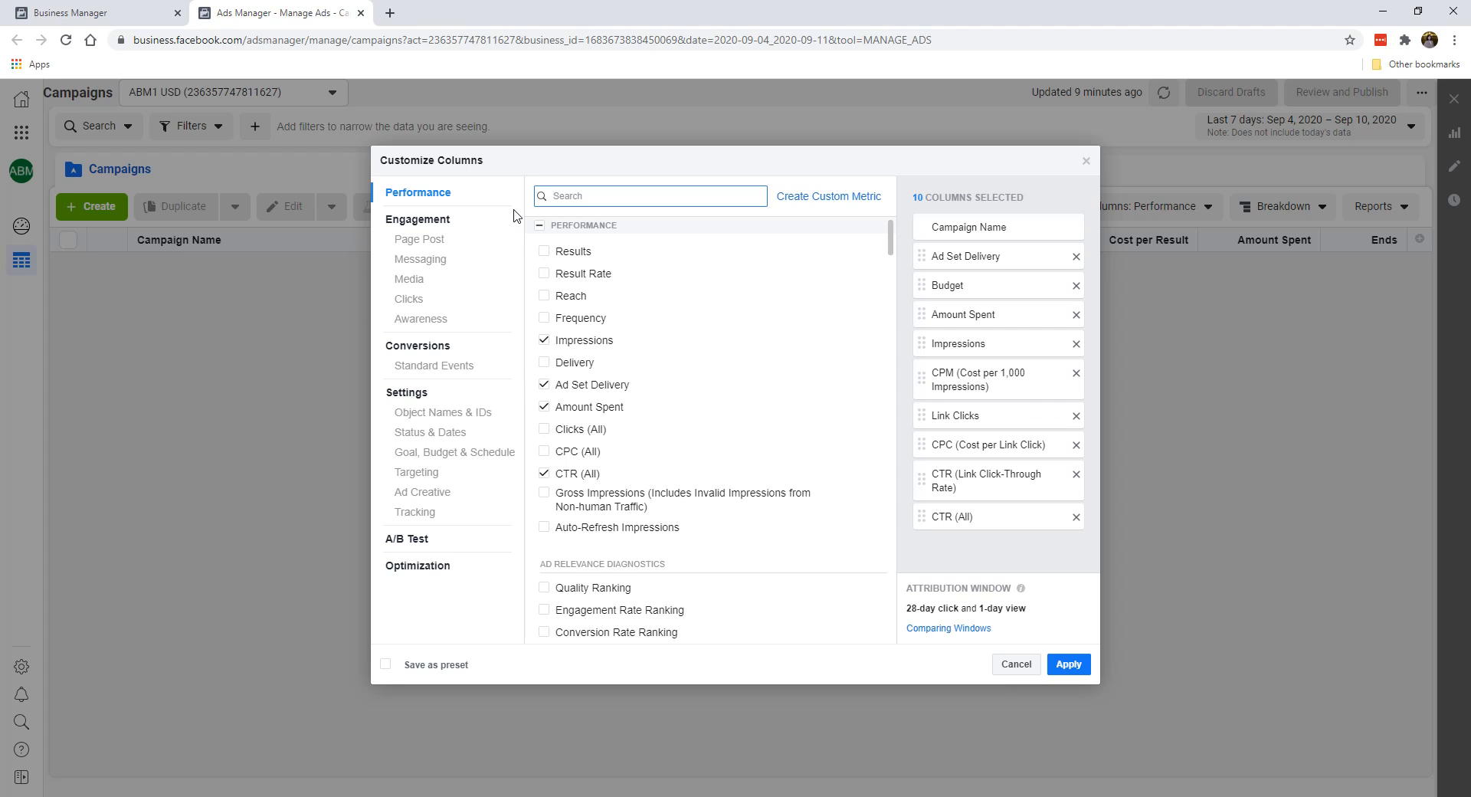
pyautogui.write('lead')
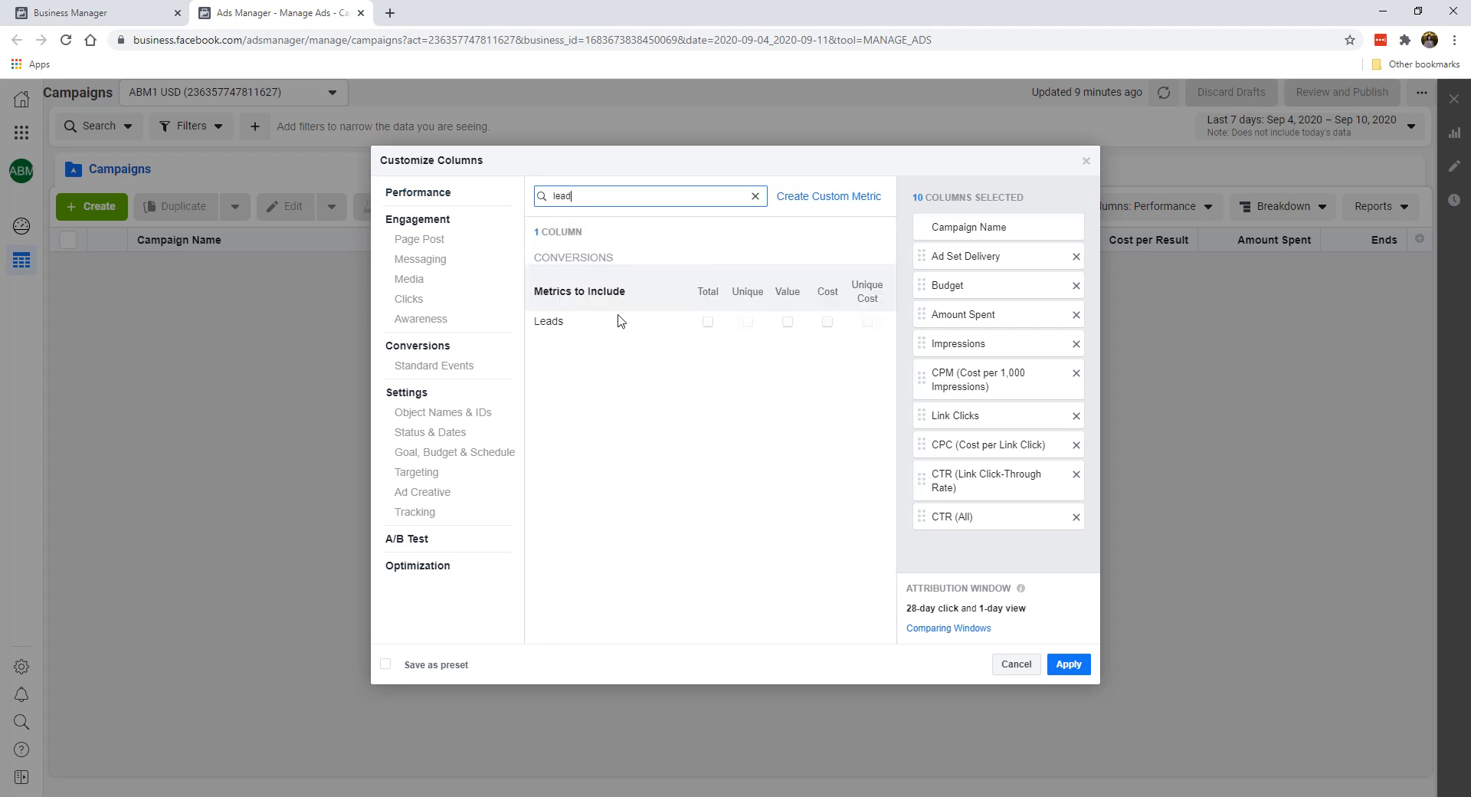
pyautogui.click(708, 325)
pyautogui.click(827, 322)
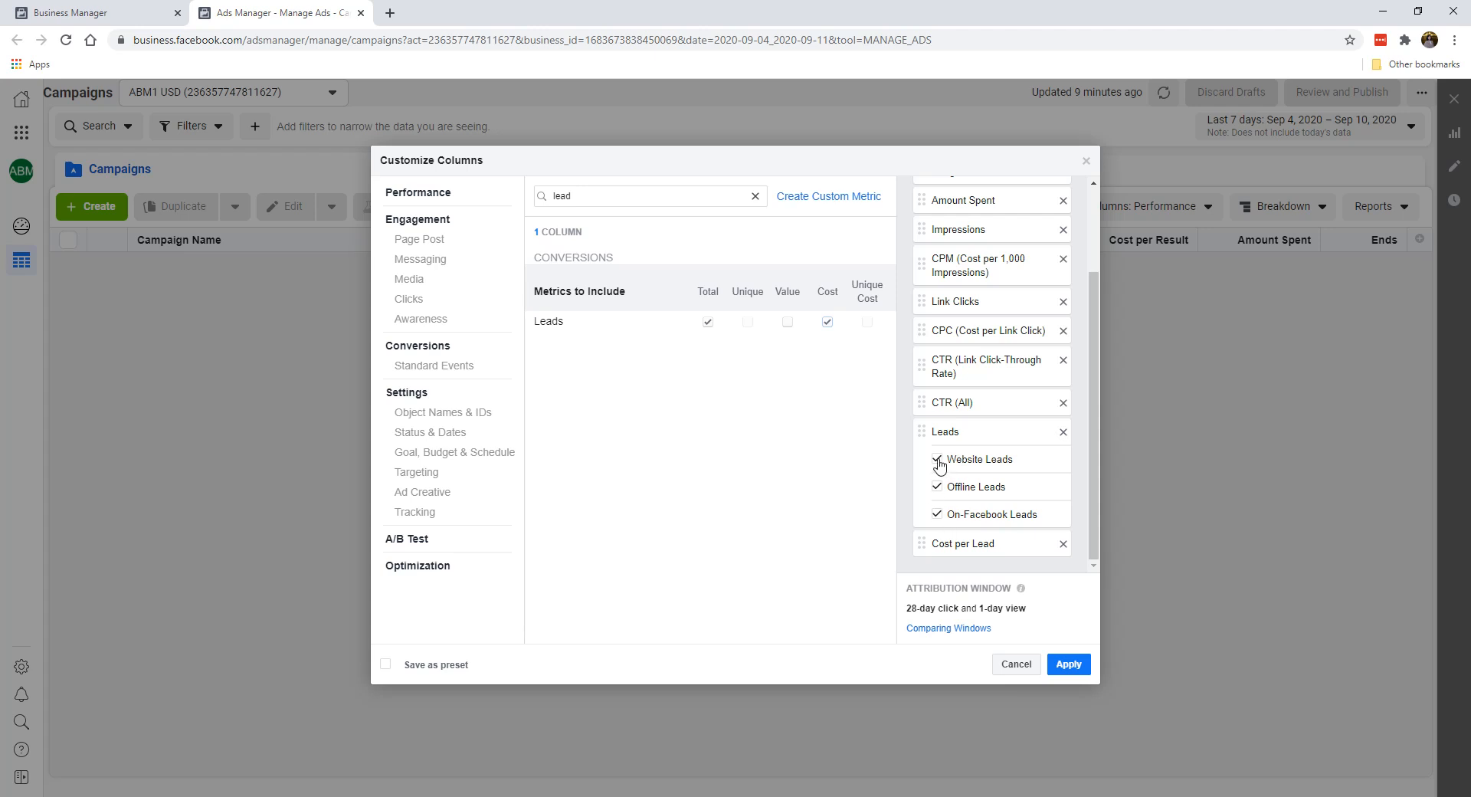
pyautogui.click(937, 487)
pyautogui.click(937, 515)
# - Look through the list of selected columns and check their order from Campaign Name to Cost per Lead
pyautogui.scroll(2, 984, 446)
pyautogui.scroll(1, 988, 414)
pyautogui.scroll(-3, 1026, 478)
pyautogui.scroll(3, 973, 508)
pyautogui.scroll(-3, 982, 373)
pyautogui.scroll(3, 982, 373)
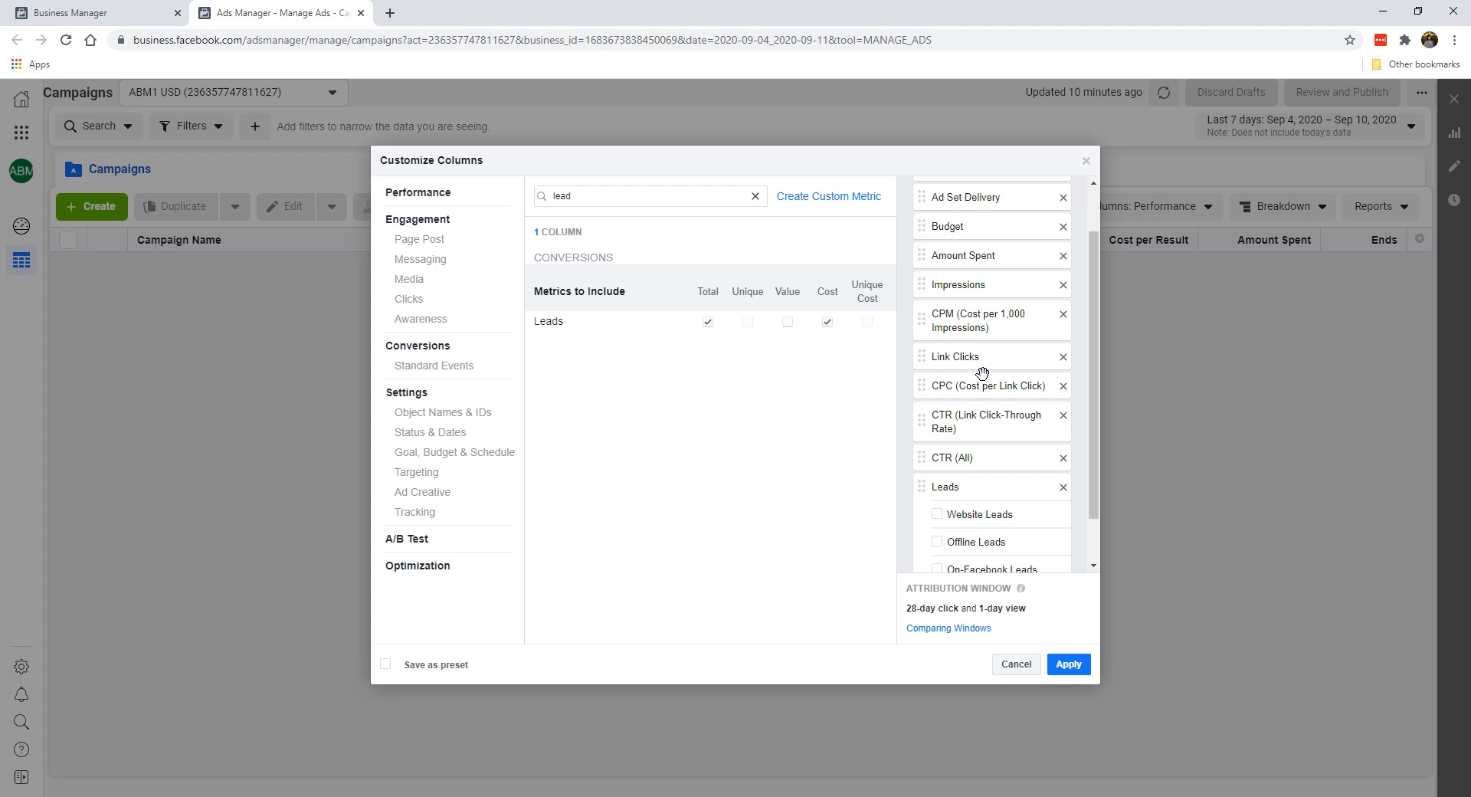
pyautogui.scroll(-3, 988, 332)
pyautogui.scroll(4, 987, 330)
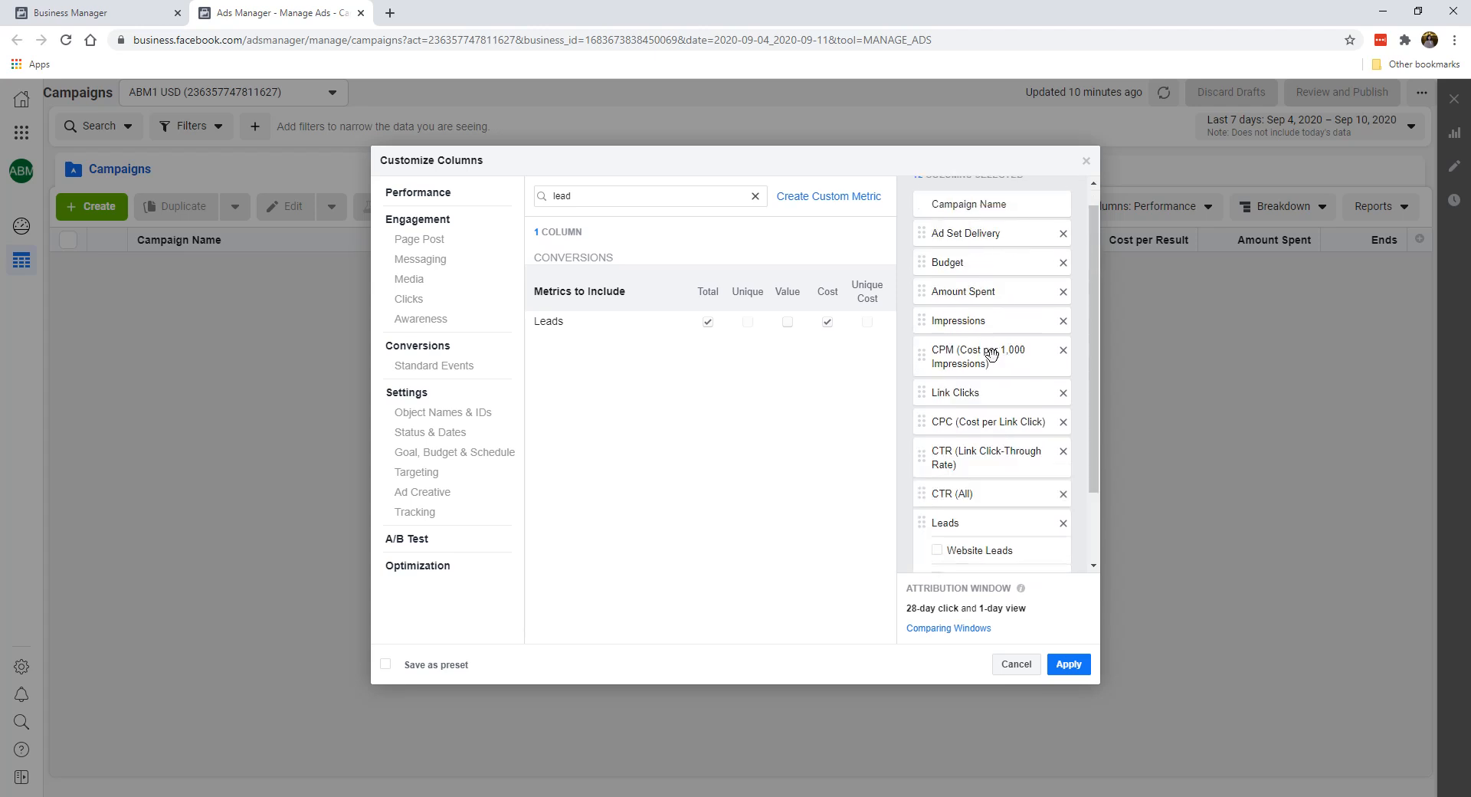
# - Save the selected columns as a preset named "Lead Gen" and apply it to the campaigns table
pyautogui.scroll(-2, 977, 321)
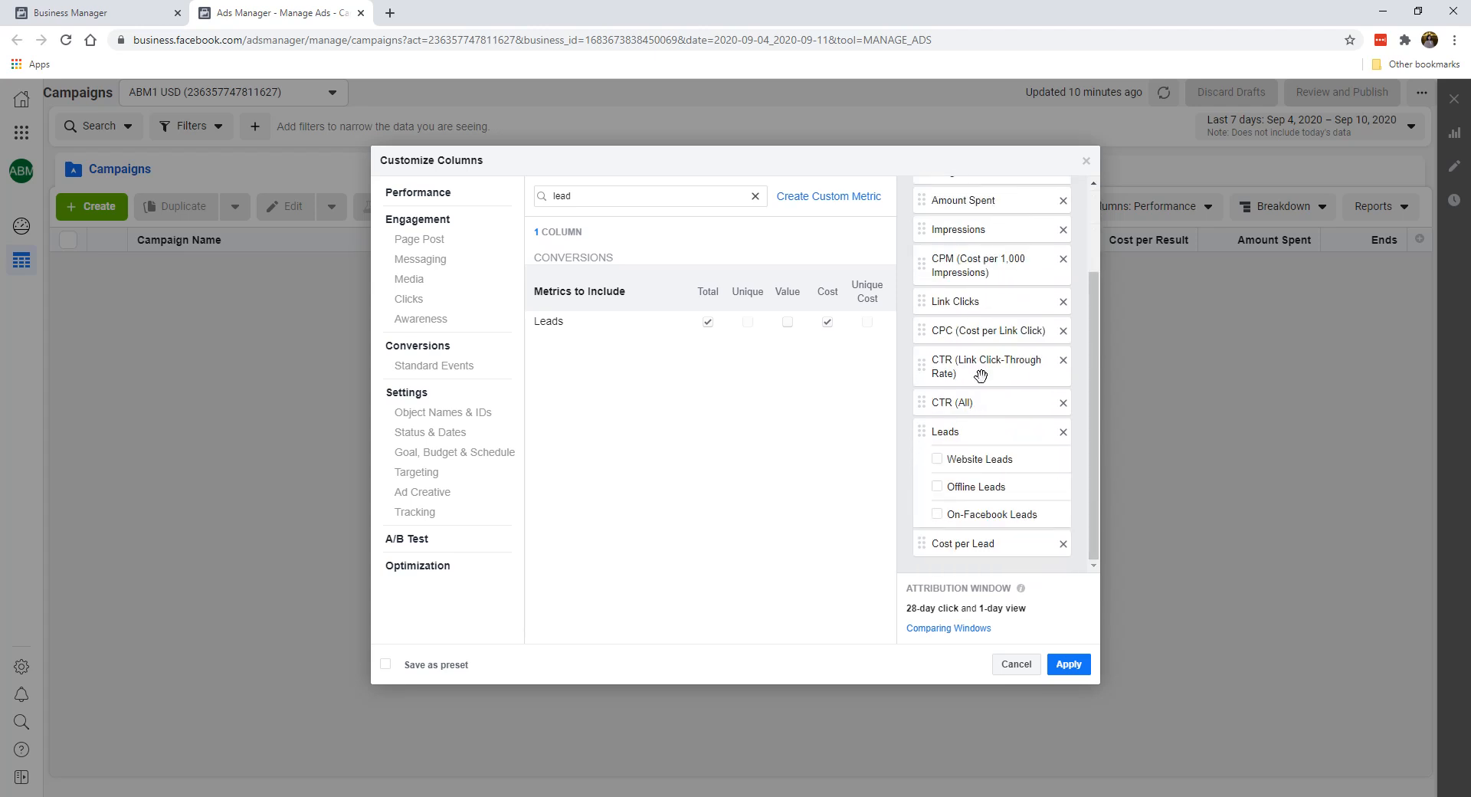
pyautogui.scroll(2, 985, 420)
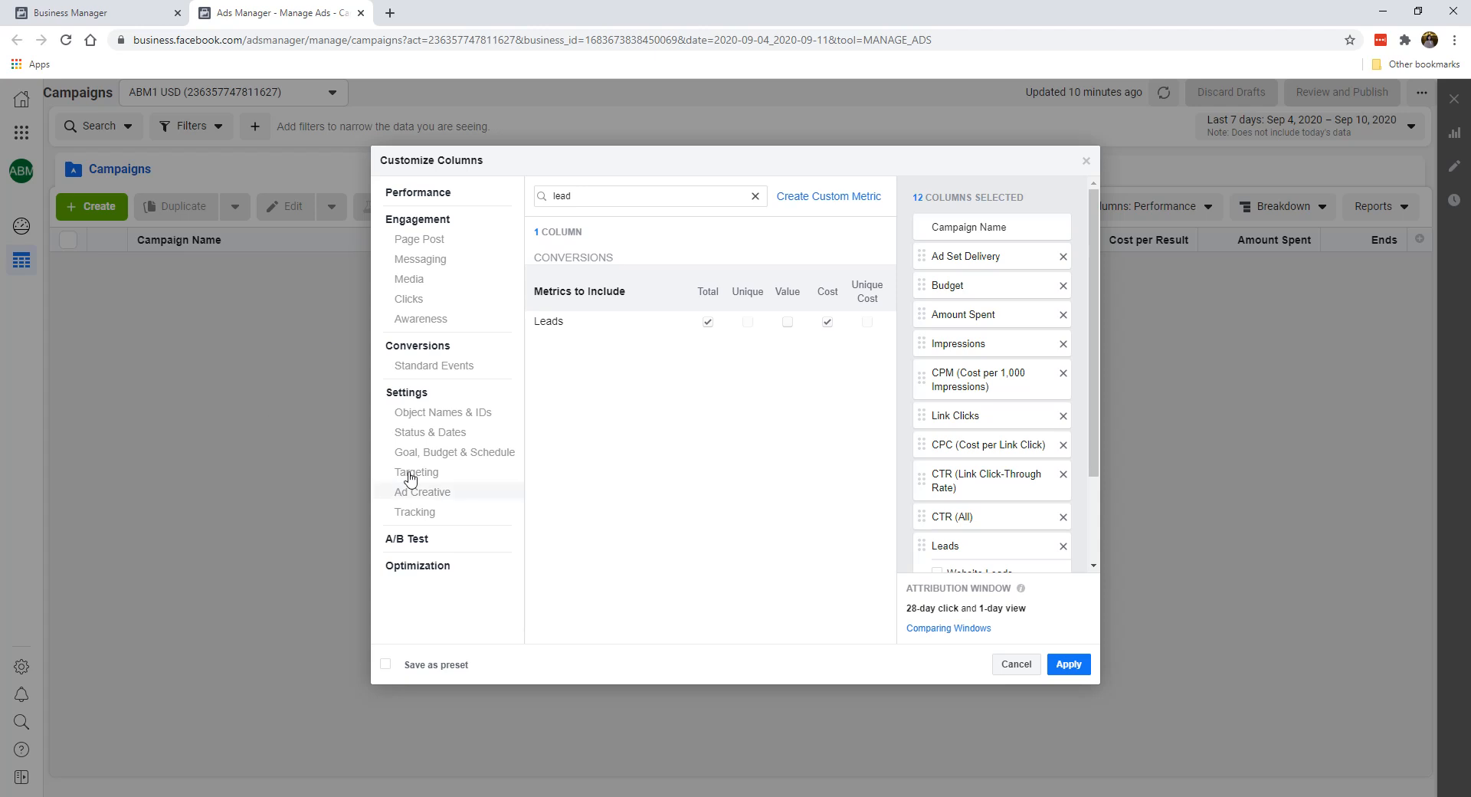
pyautogui.scroll(-2, 994, 314)
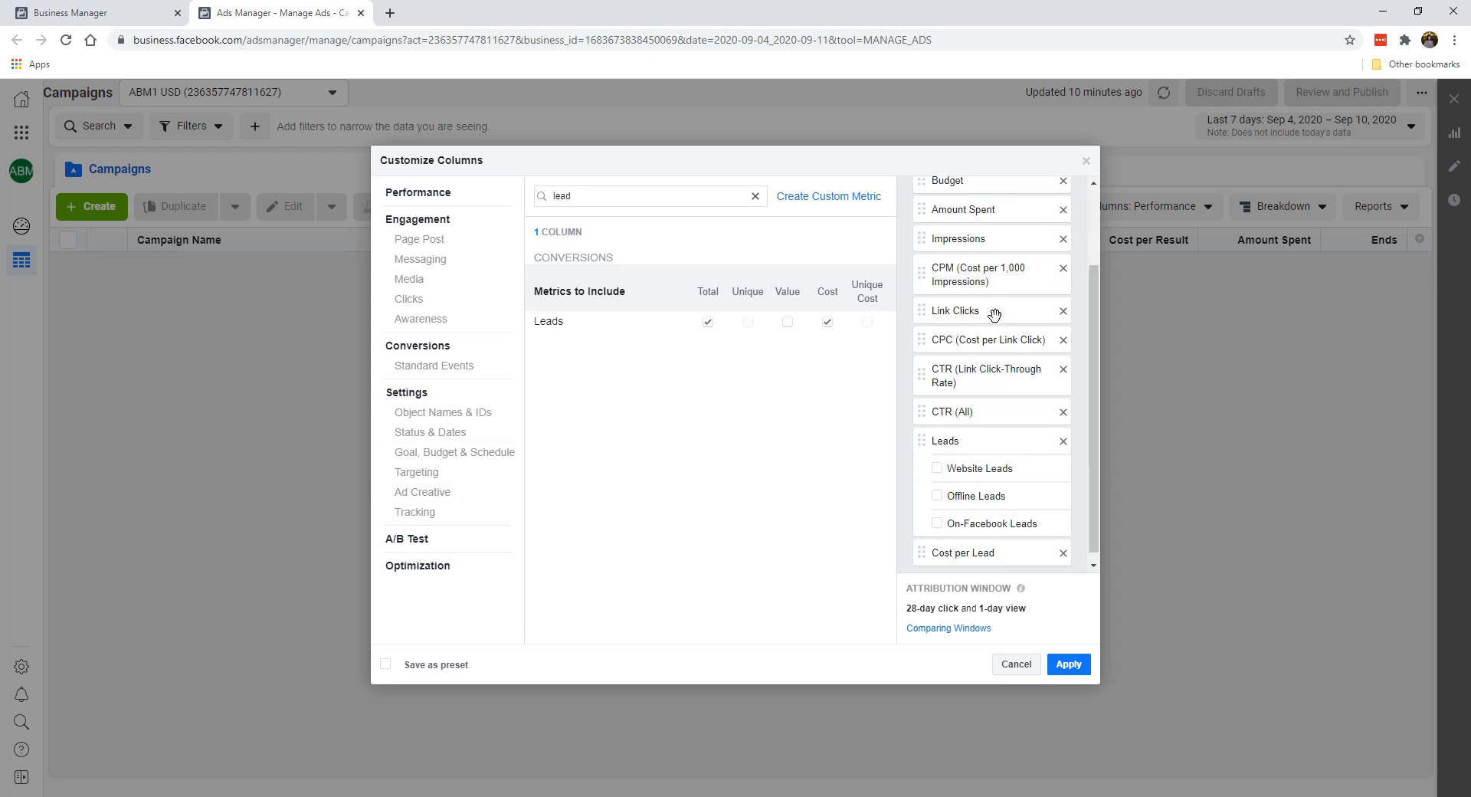
pyautogui.scroll(2, 944, 356)
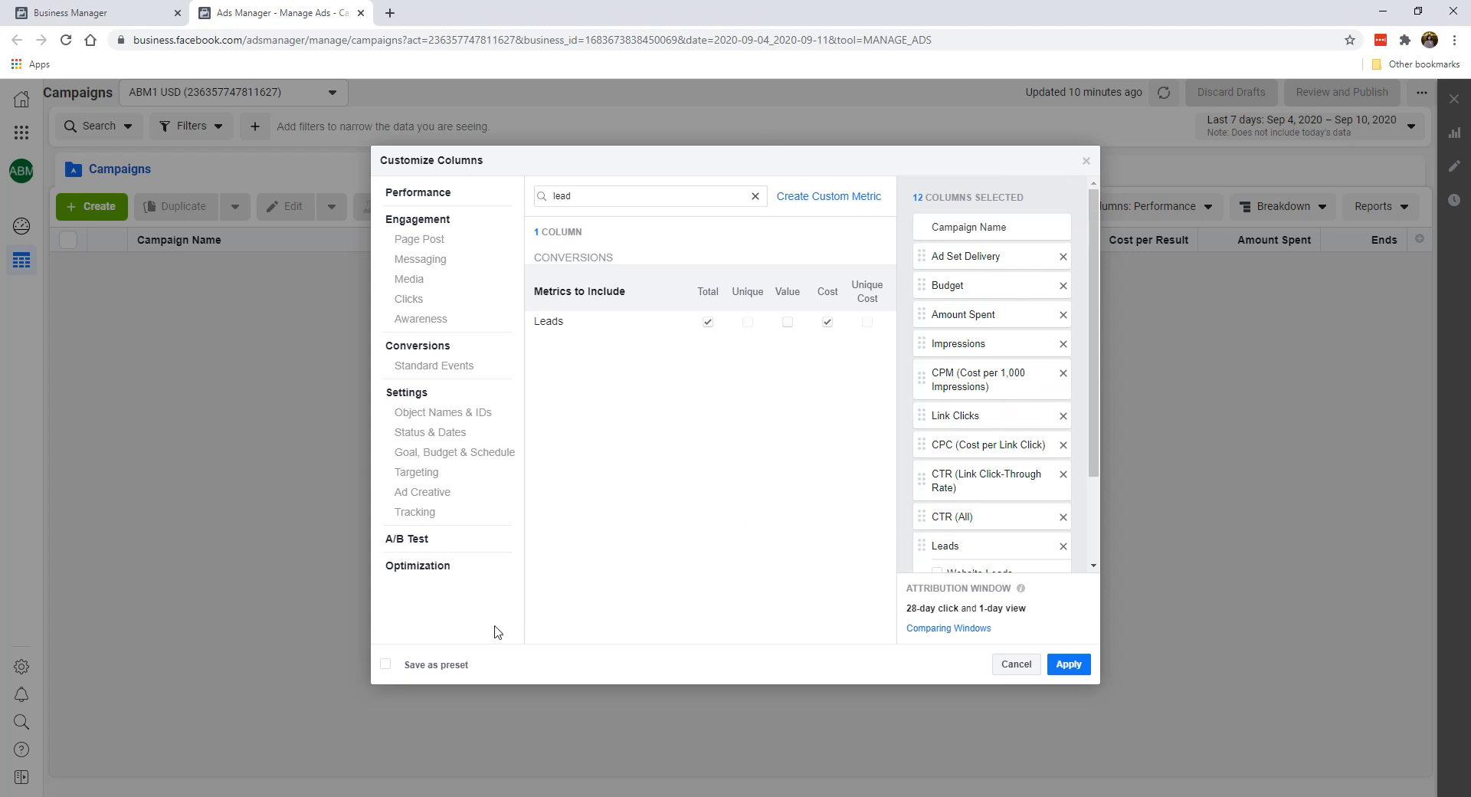
pyautogui.click(450, 666)
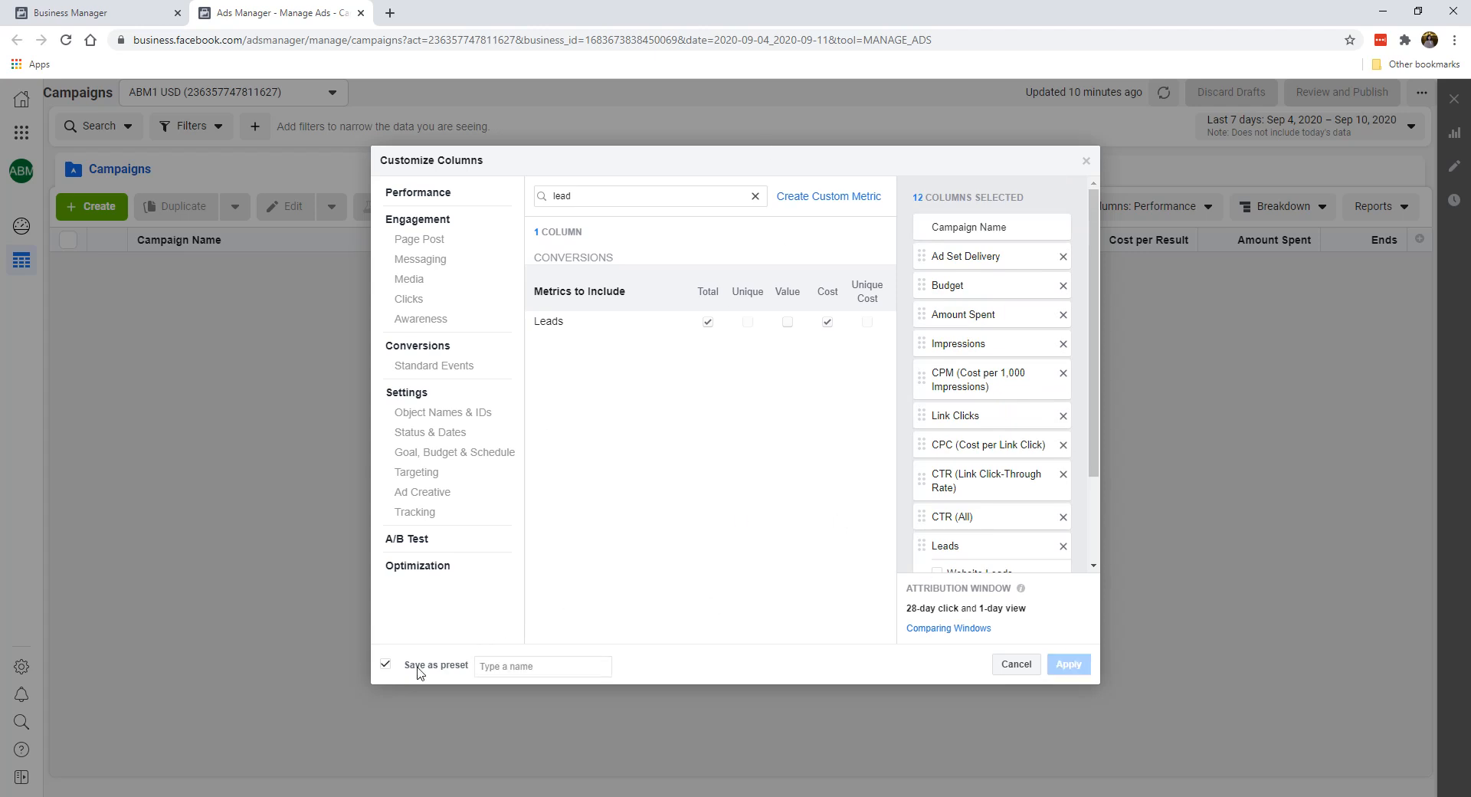
pyautogui.click(512, 672)
pyautogui.write('Lead Gen')
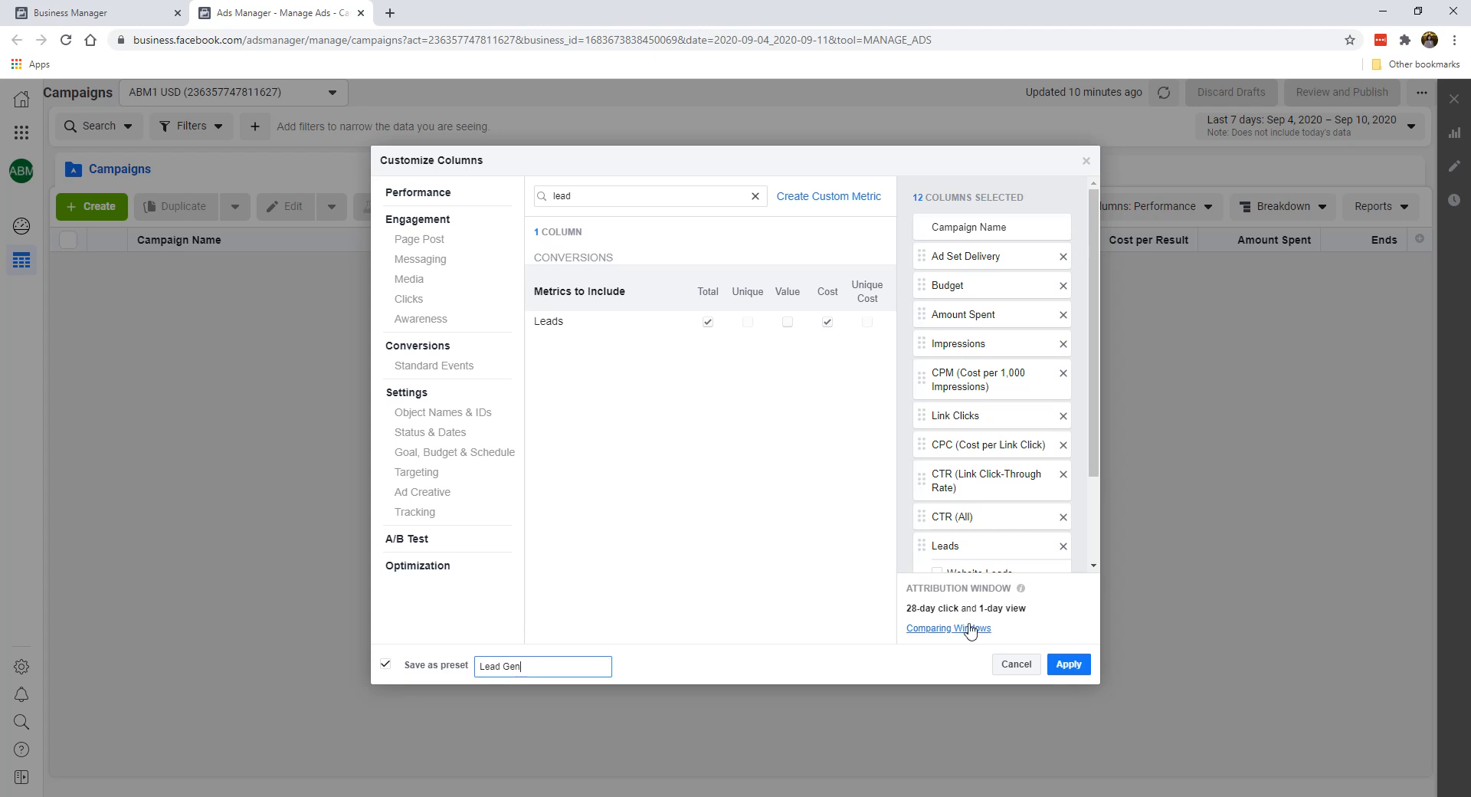
pyautogui.scroll(-2, 950, 521)
pyautogui.click(1059, 671)
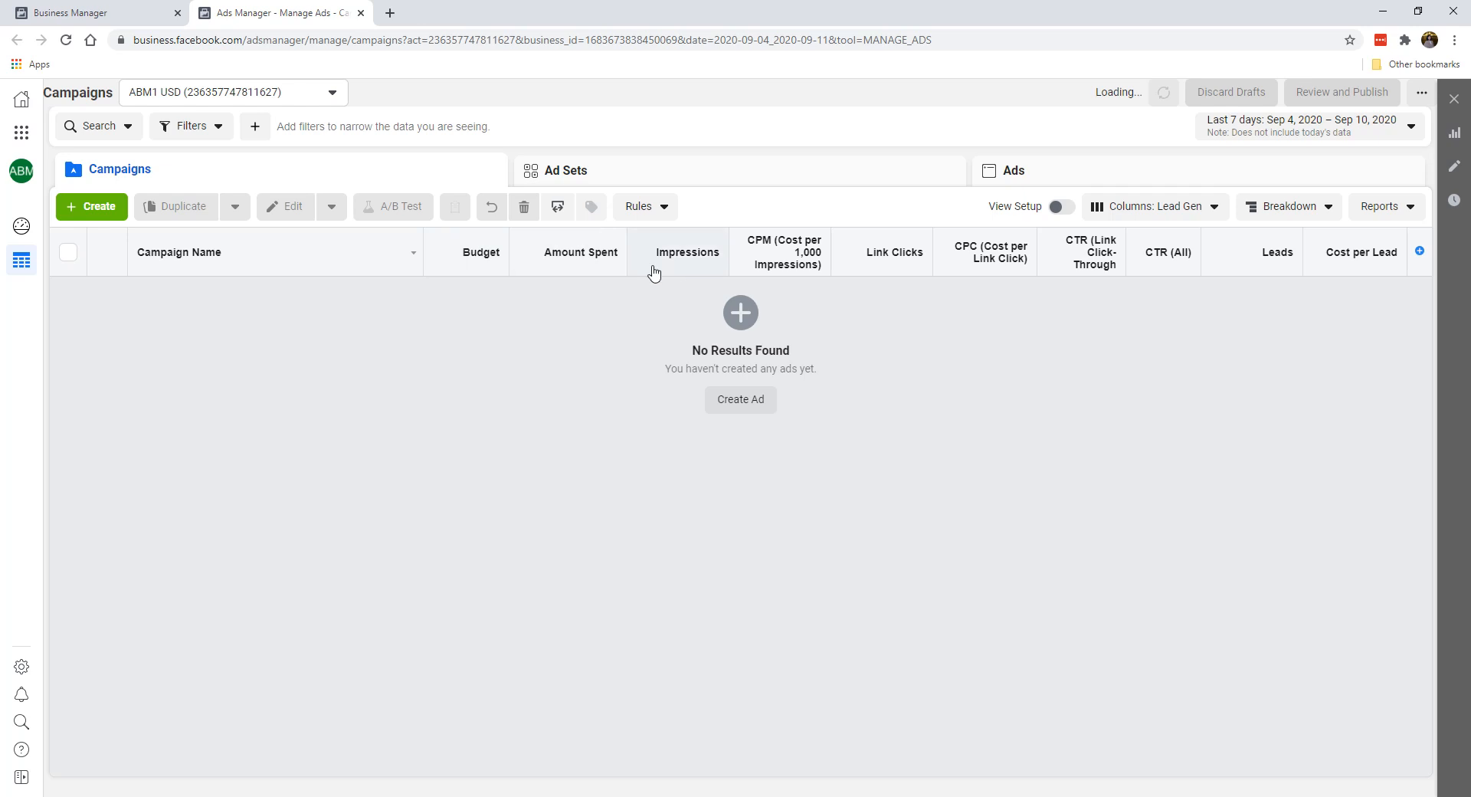
# - Set the Lead Gen column preset as the default for the campaigns table
pyautogui.moveTo(787, 245)
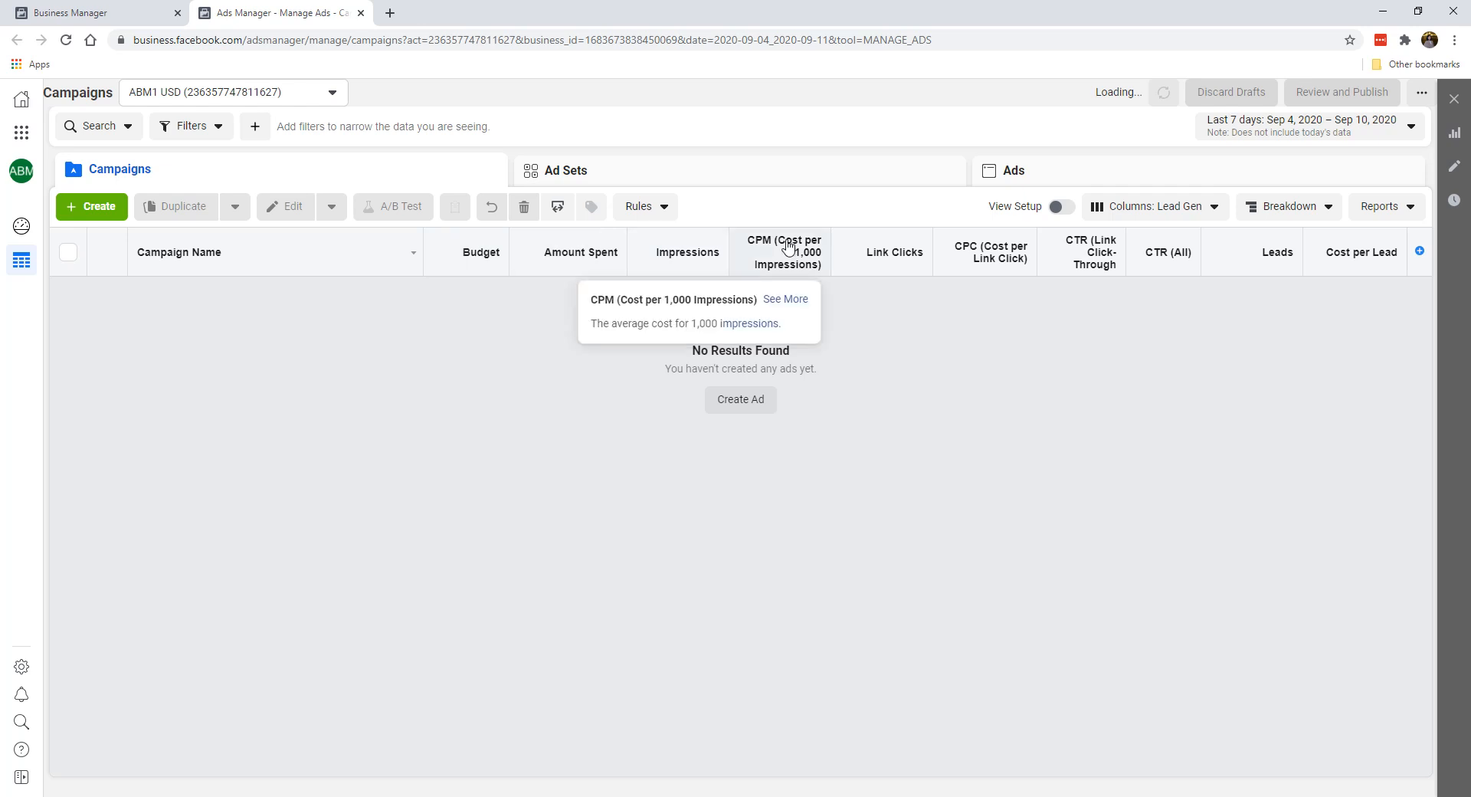
pyautogui.moveTo(996, 202)
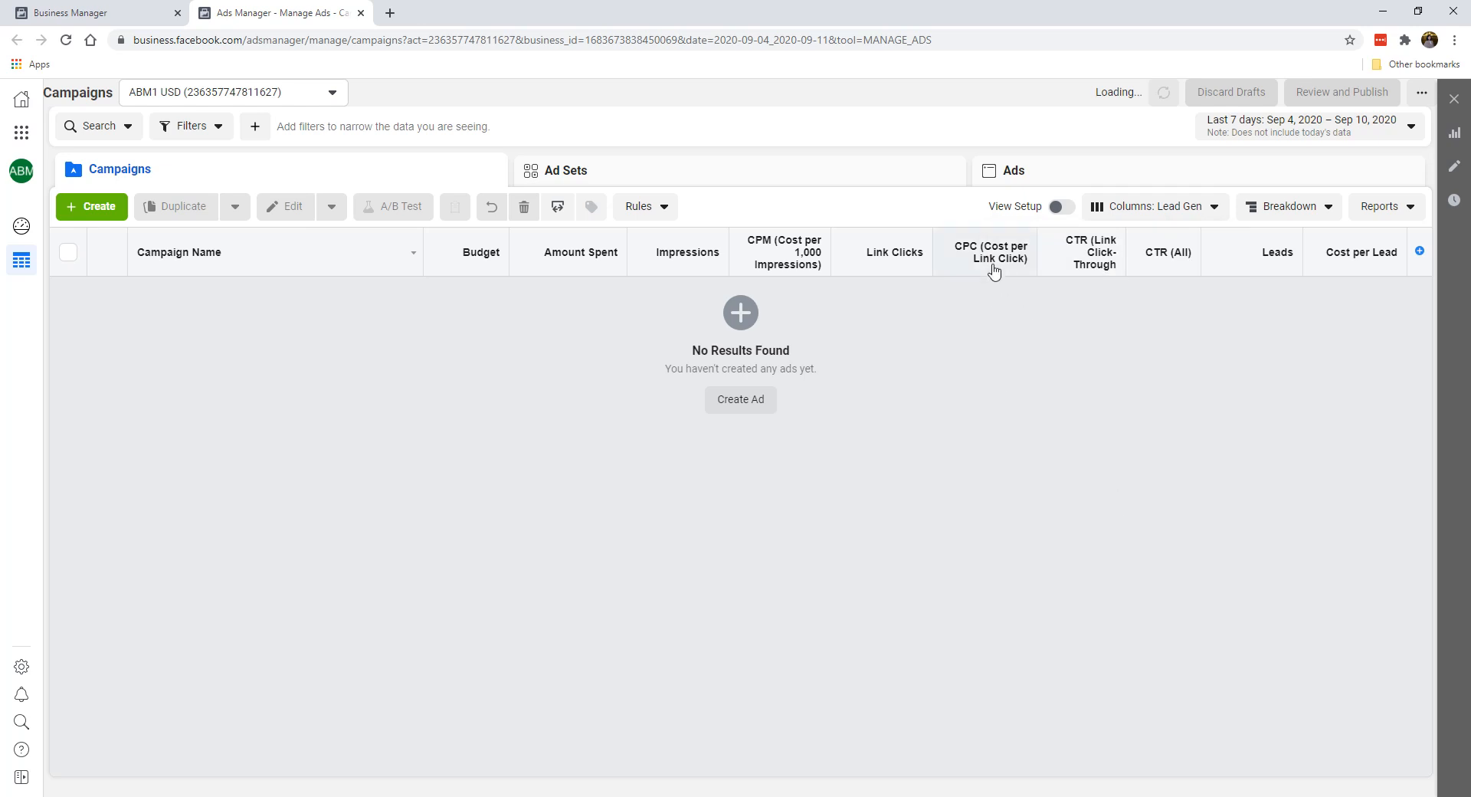
pyautogui.moveTo(1089, 270)
pyautogui.click(1179, 206)
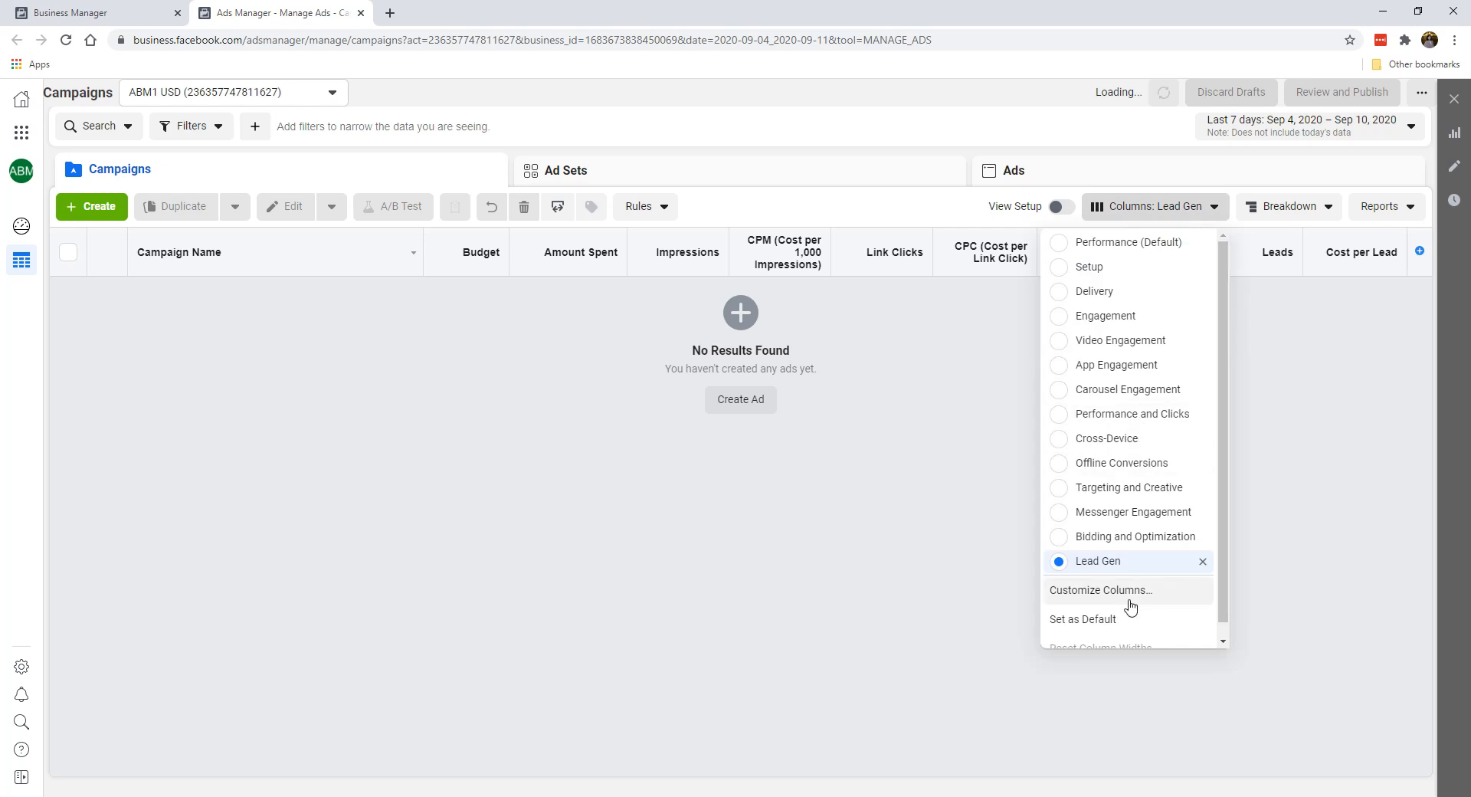
pyautogui.scroll(-1, 1130, 606)
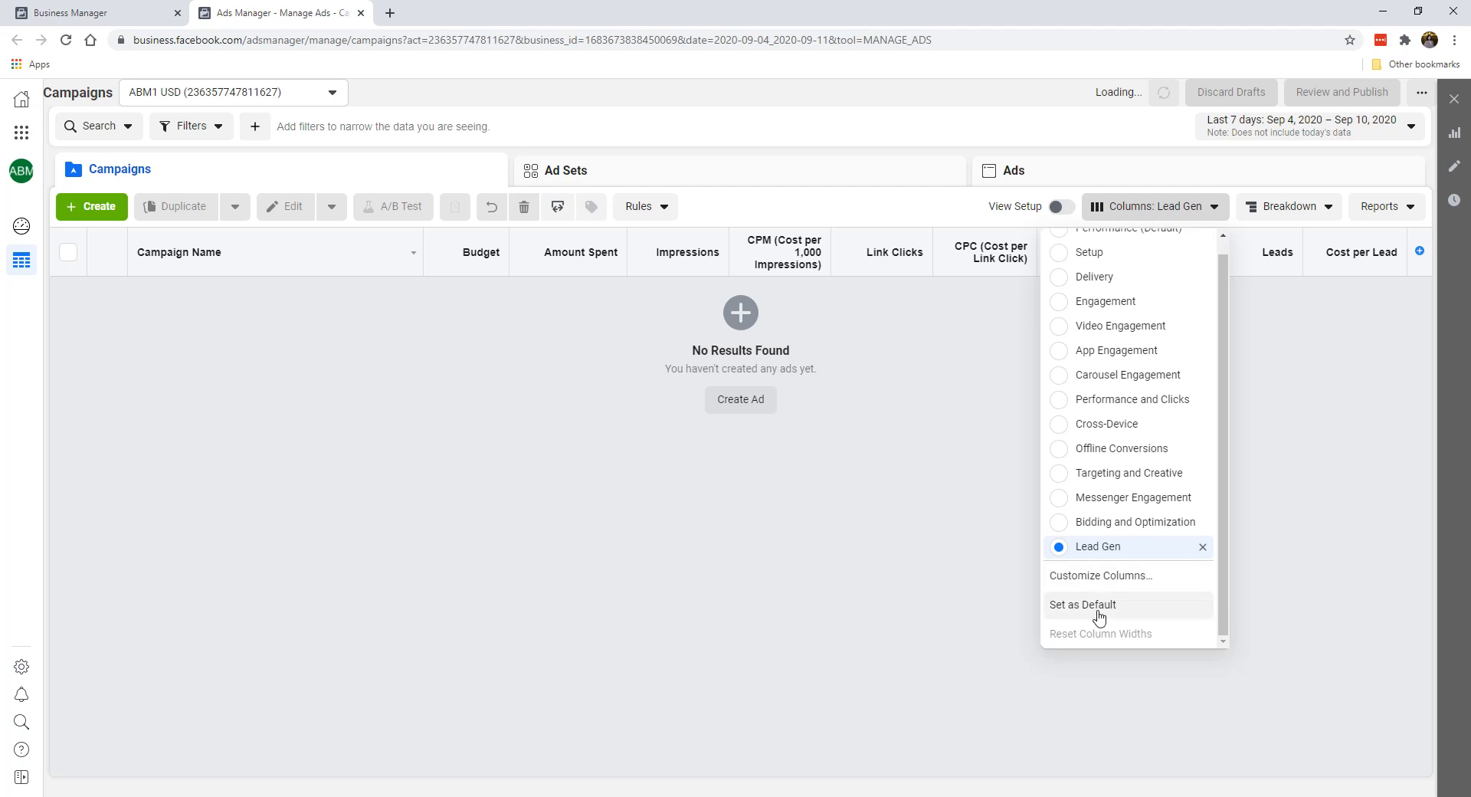
pyautogui.click(1099, 607)
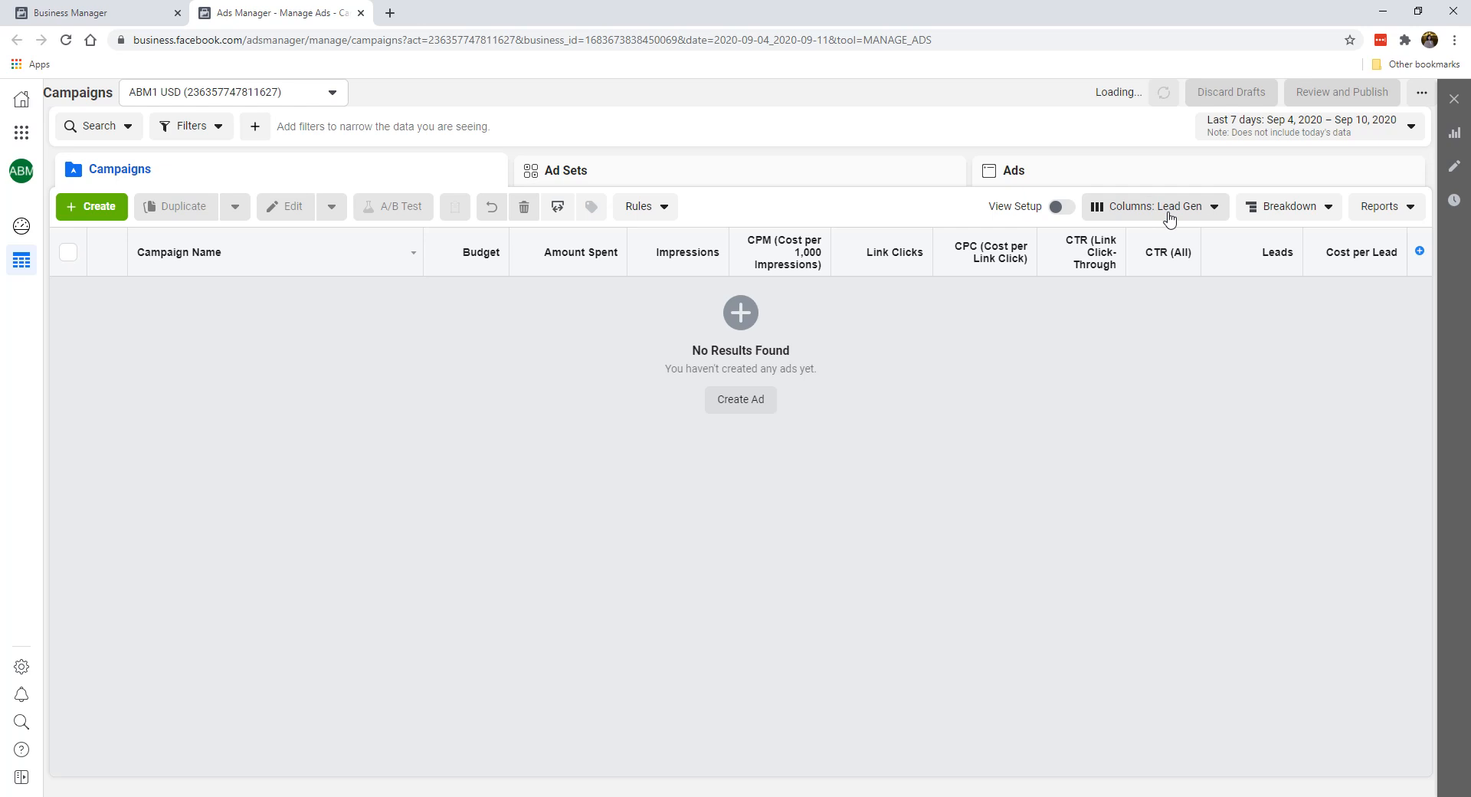
# - Reload the campaigns page and check in the list of column presets which one is the default
pyautogui.click(64, 42)
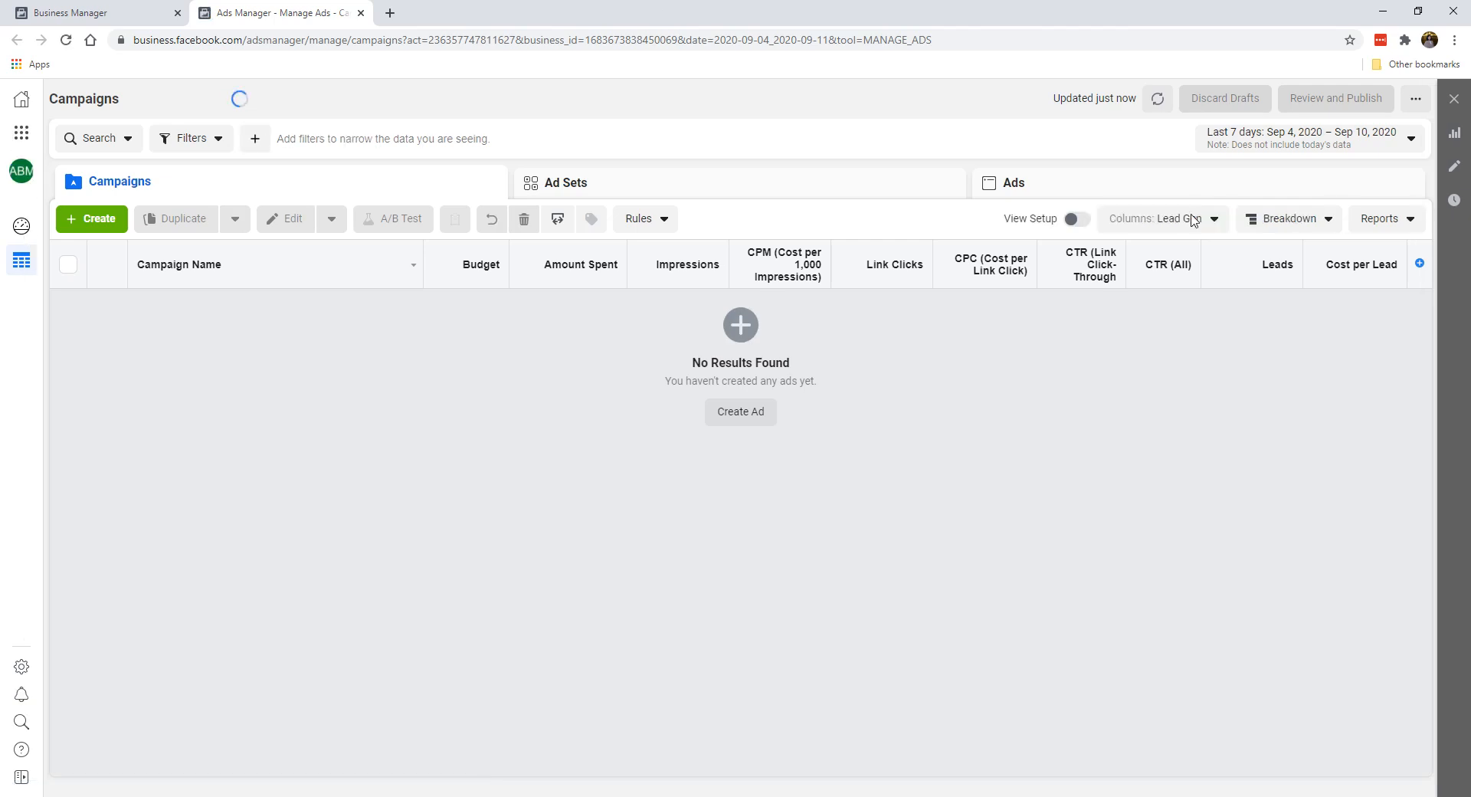
pyautogui.click(1183, 220)
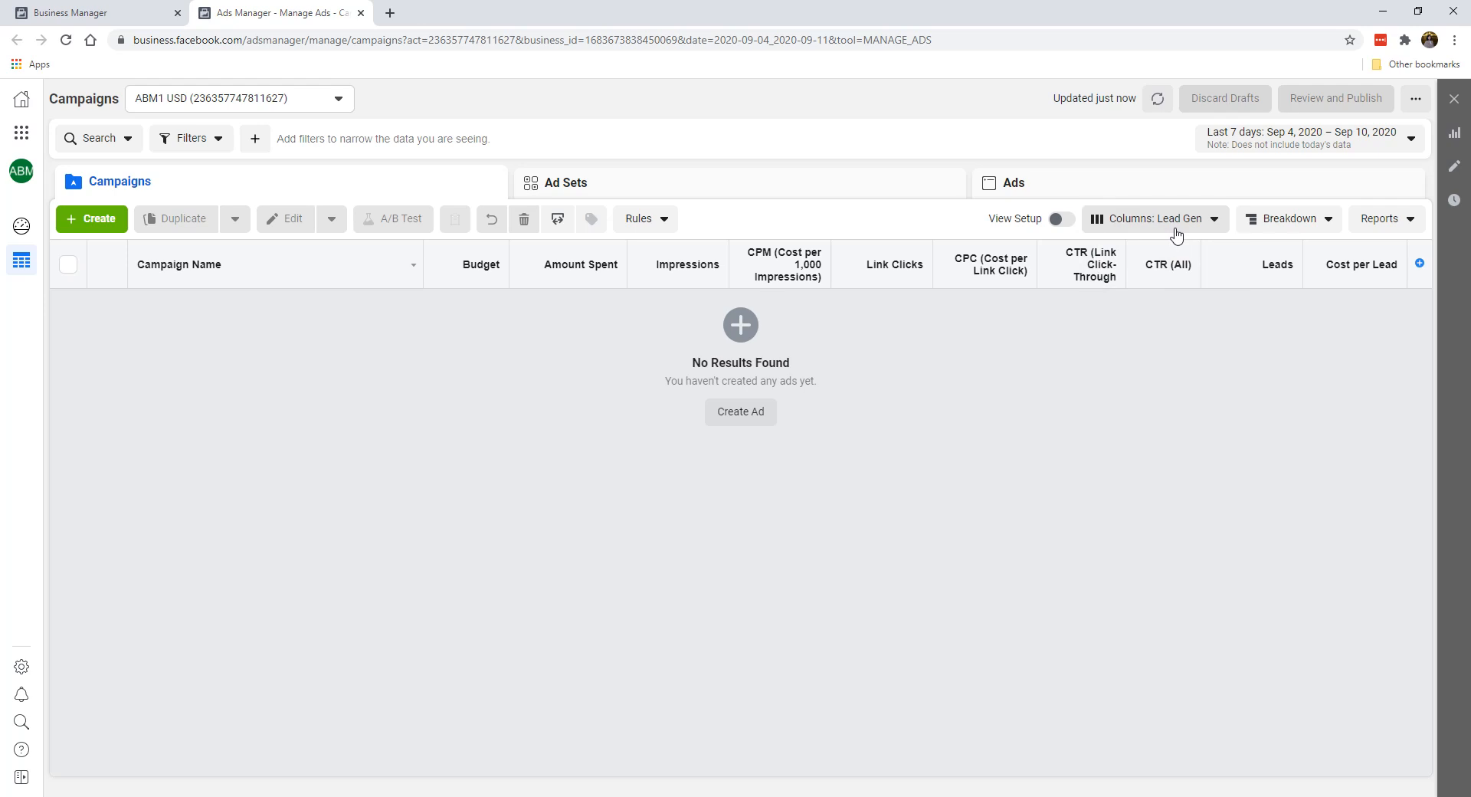
pyautogui.click(1175, 222)
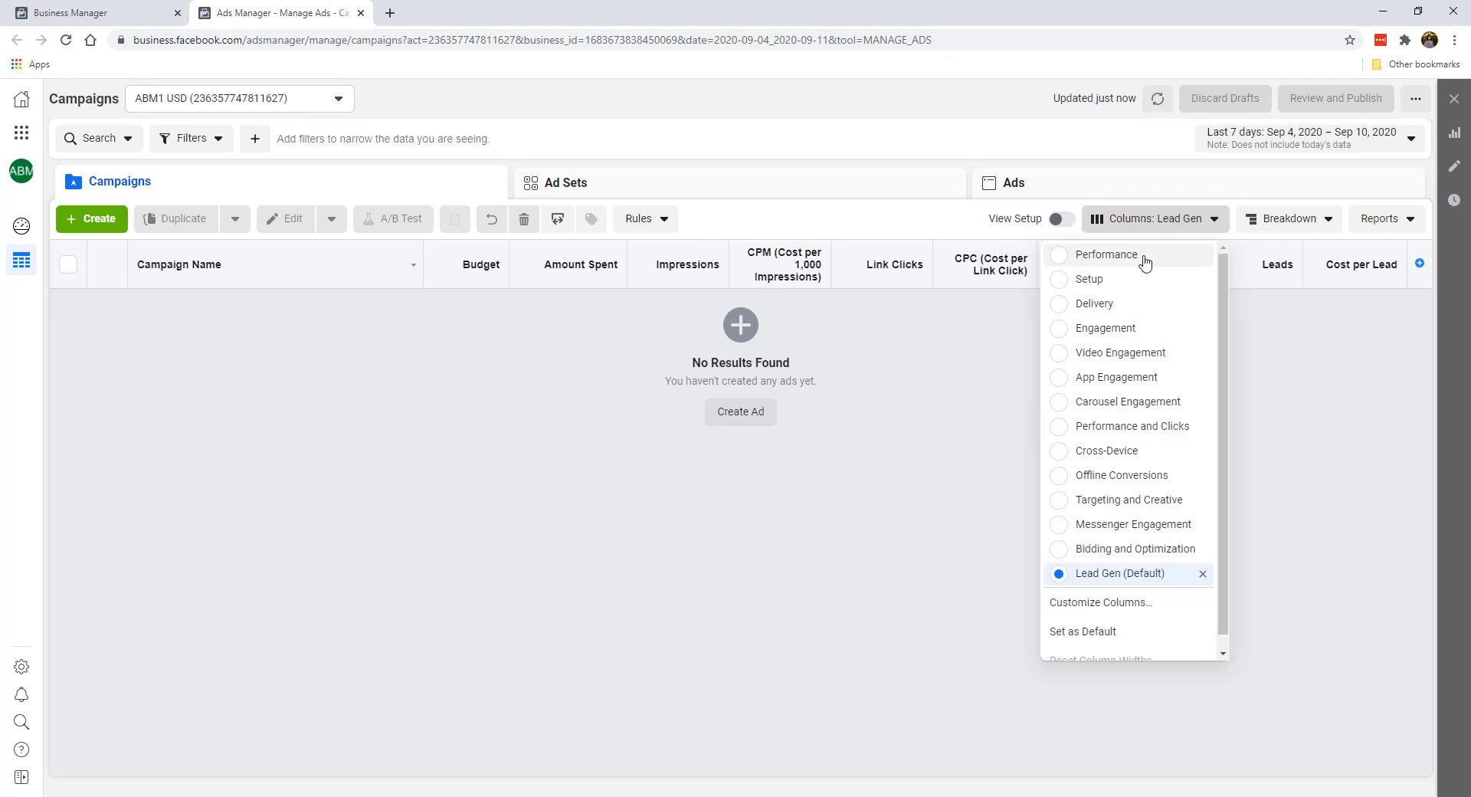
# - Switch the table columns to the Performance preset and back to the Lead Gen preset
pyautogui.click(1144, 263)
pyautogui.click(1147, 222)
pyautogui.scroll(-1, 1191, 486)
pyautogui.click(1110, 562)
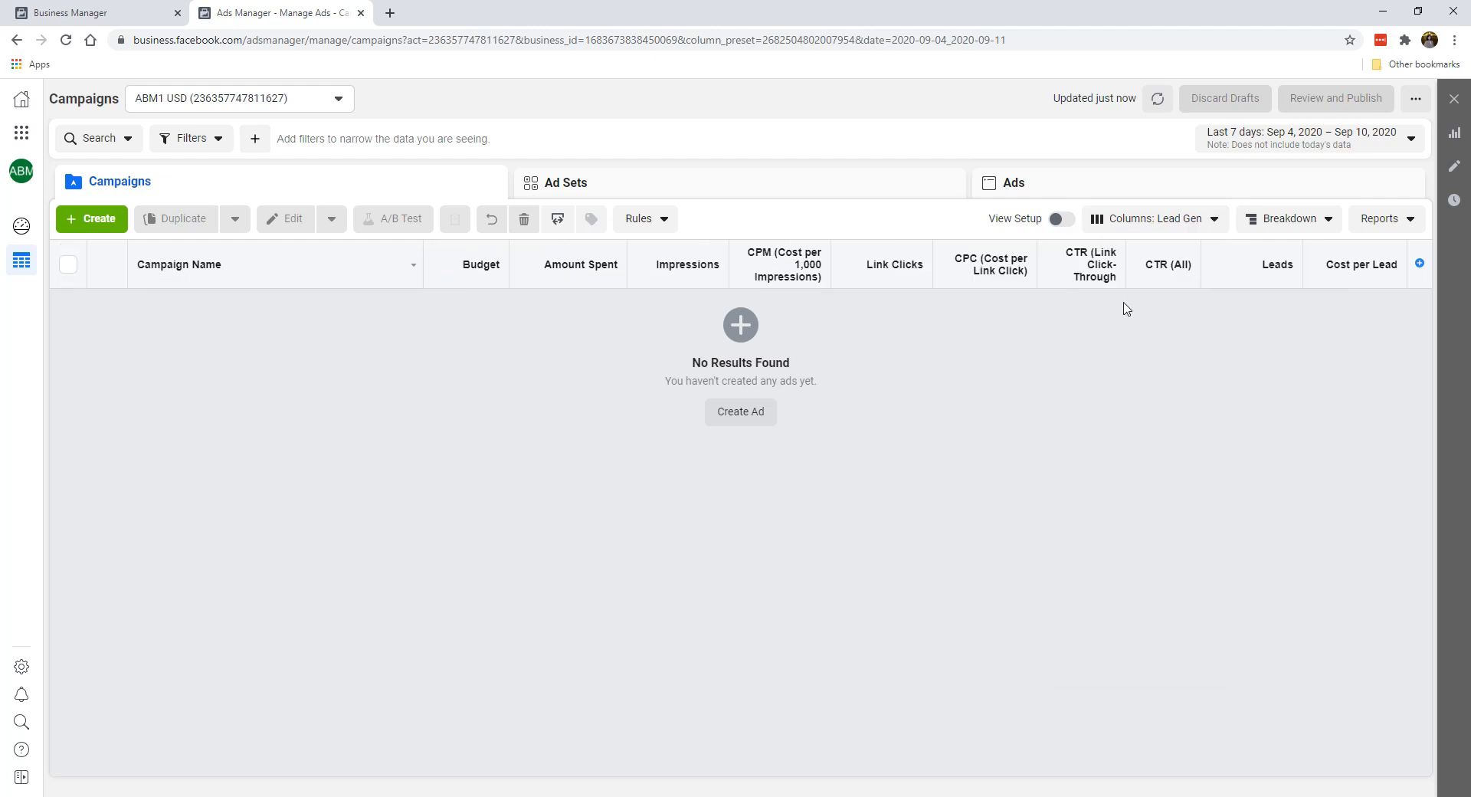
# - Open the Lead Gen preset for column customization, review its selected columns and close it without making changes
pyautogui.click(1153, 225)
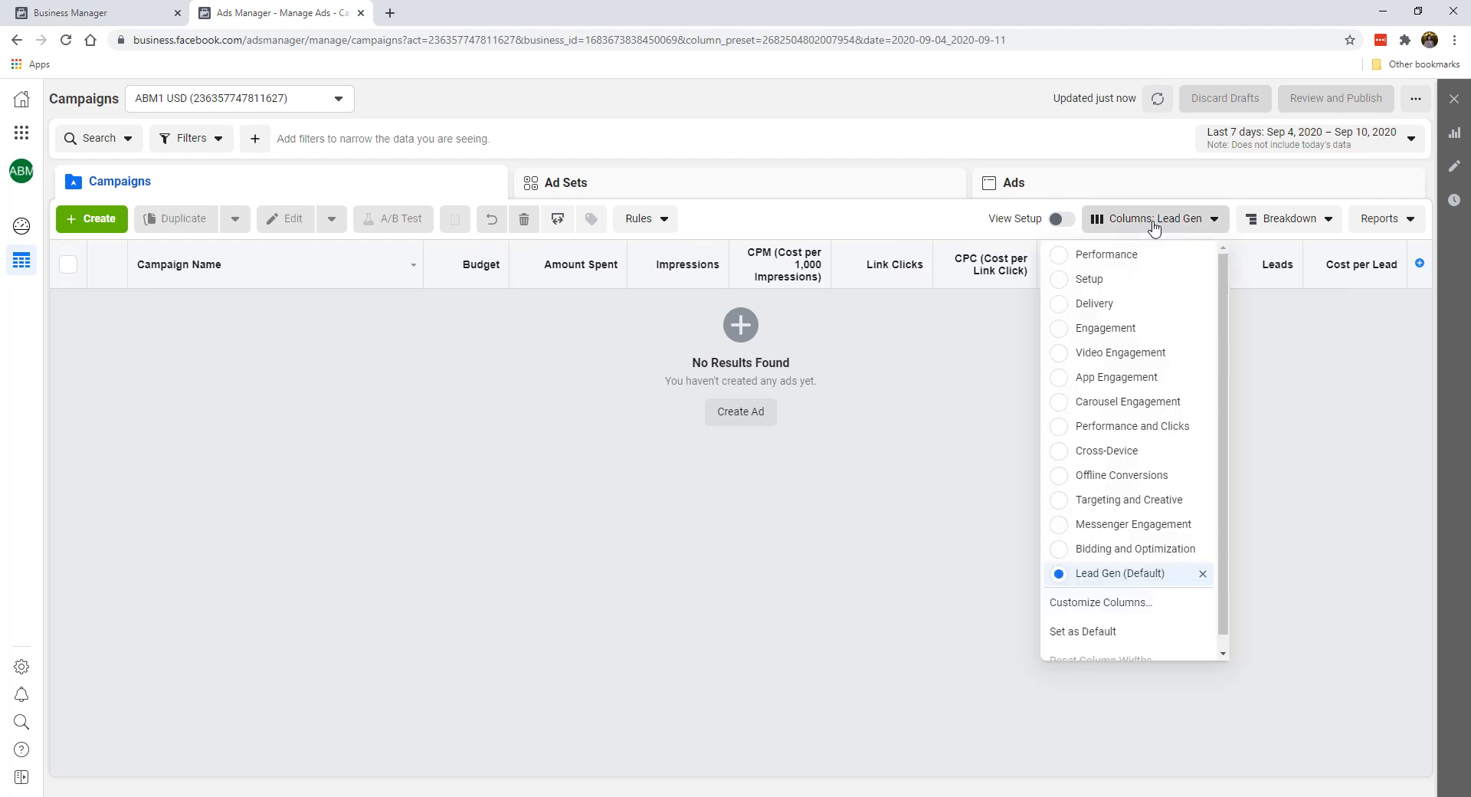
pyautogui.scroll(-1, 1126, 460)
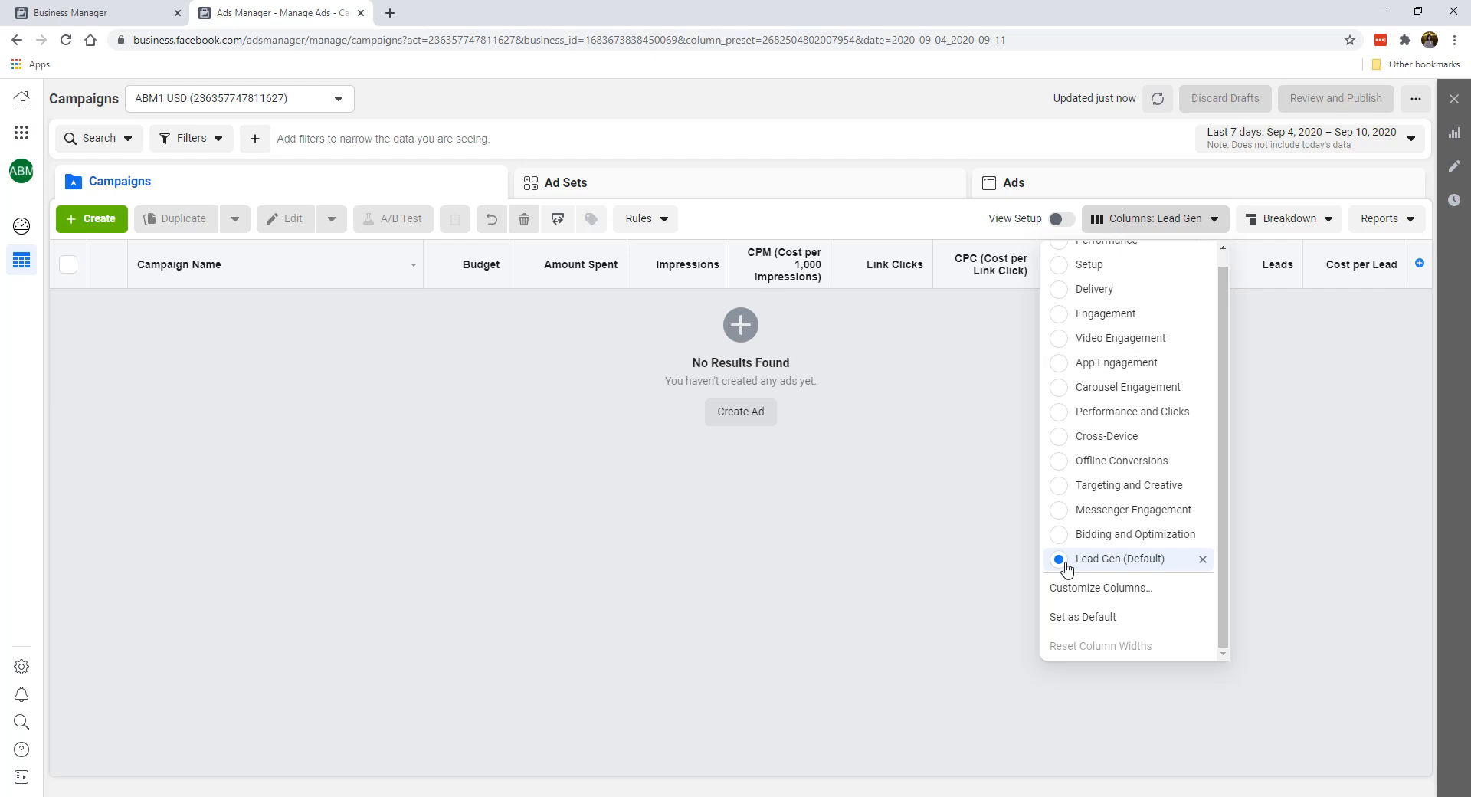
pyautogui.click(1079, 588)
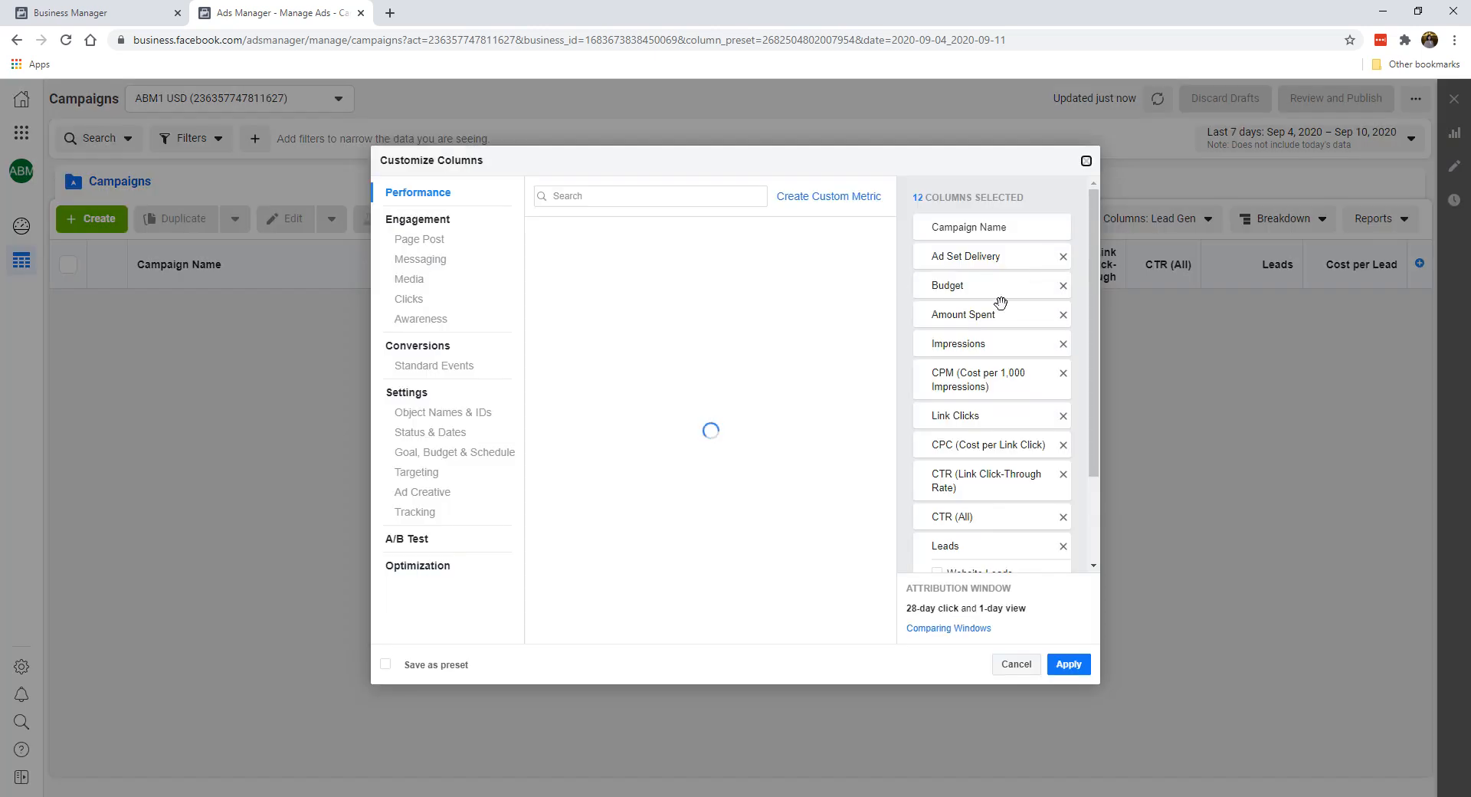
pyautogui.scroll(-2, 996, 306)
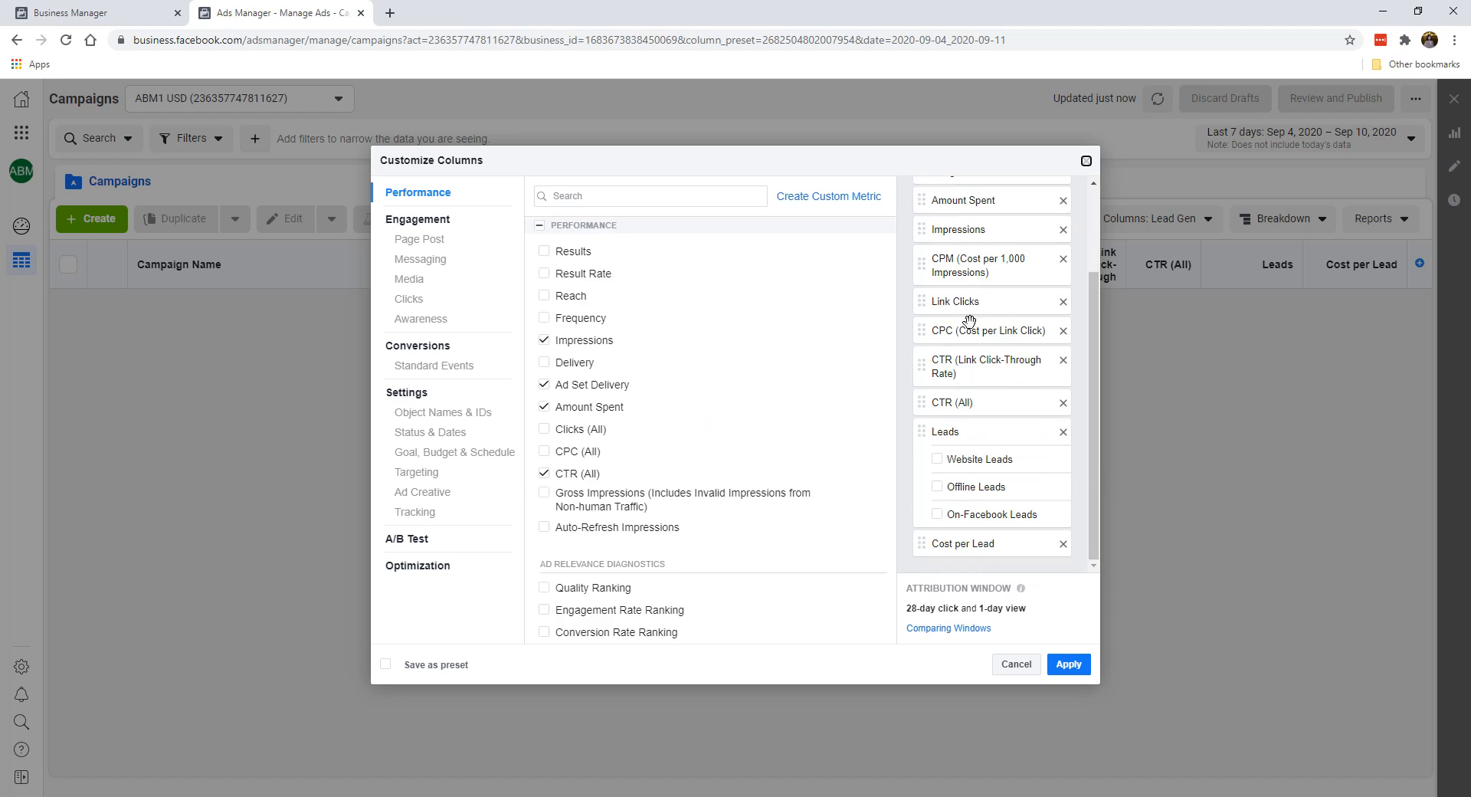
pyautogui.scroll(2, 969, 276)
pyautogui.scroll(-2, 998, 559)
pyautogui.click(1086, 163)
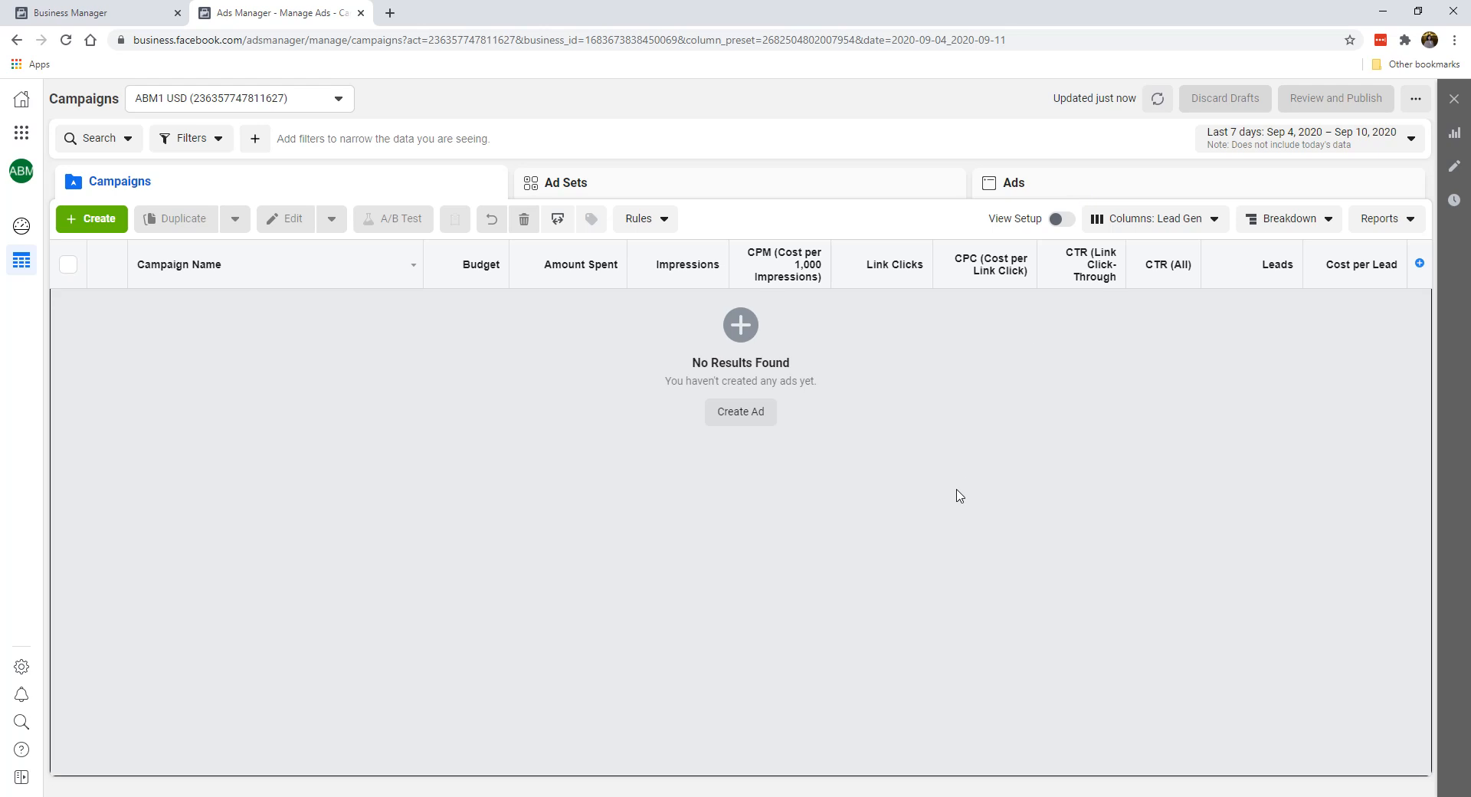